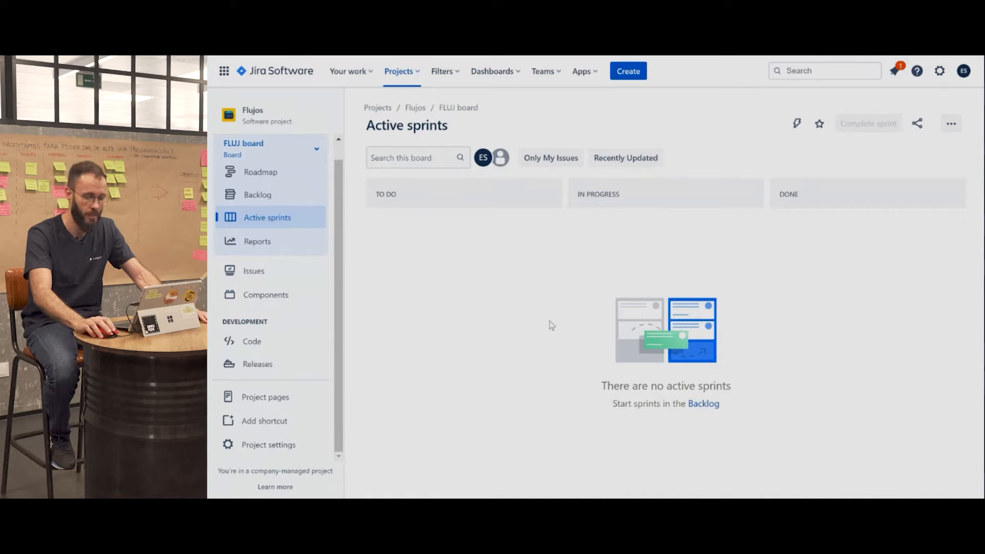
# Open the list of workflows in Jira's issue administration settings.
pyautogui.click(939, 71)
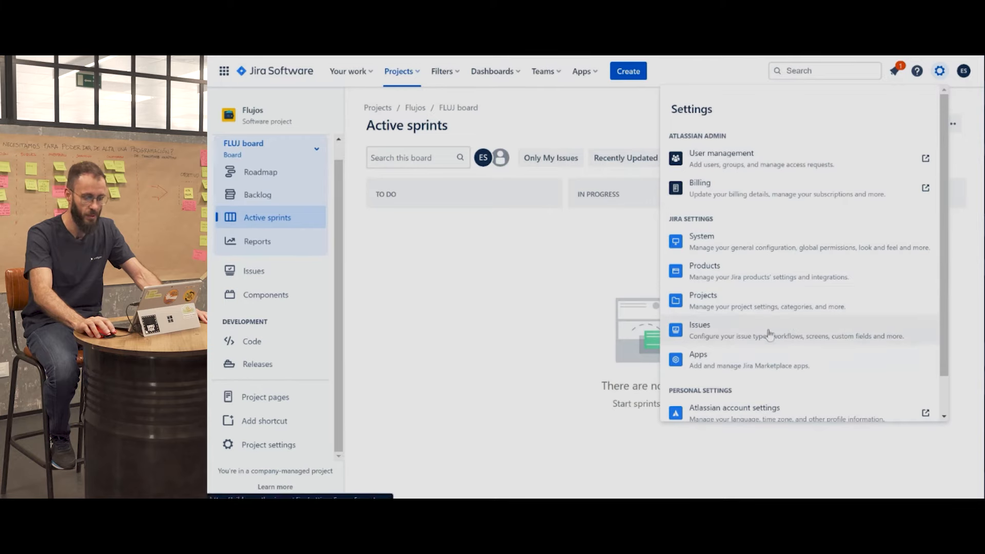
pyautogui.click(729, 335)
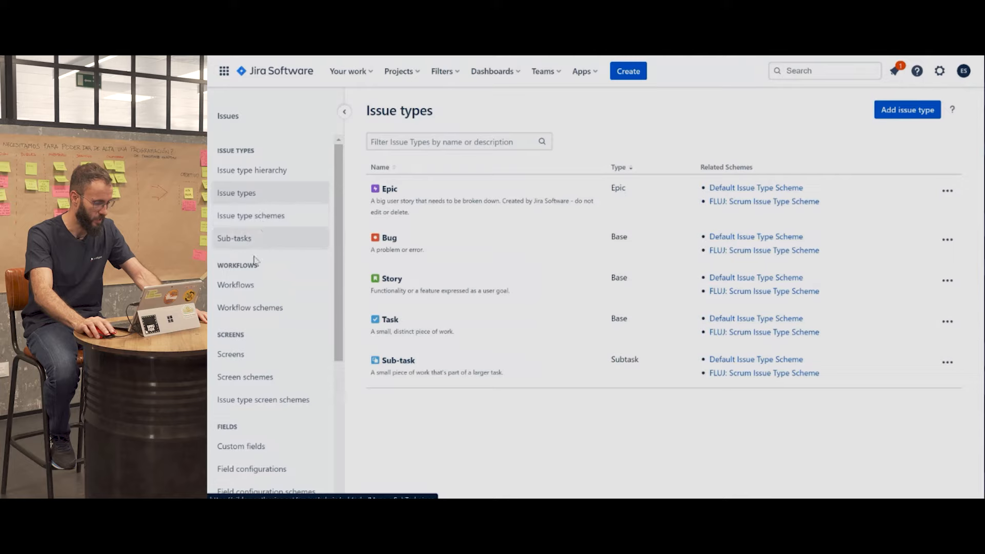
pyautogui.click(249, 288)
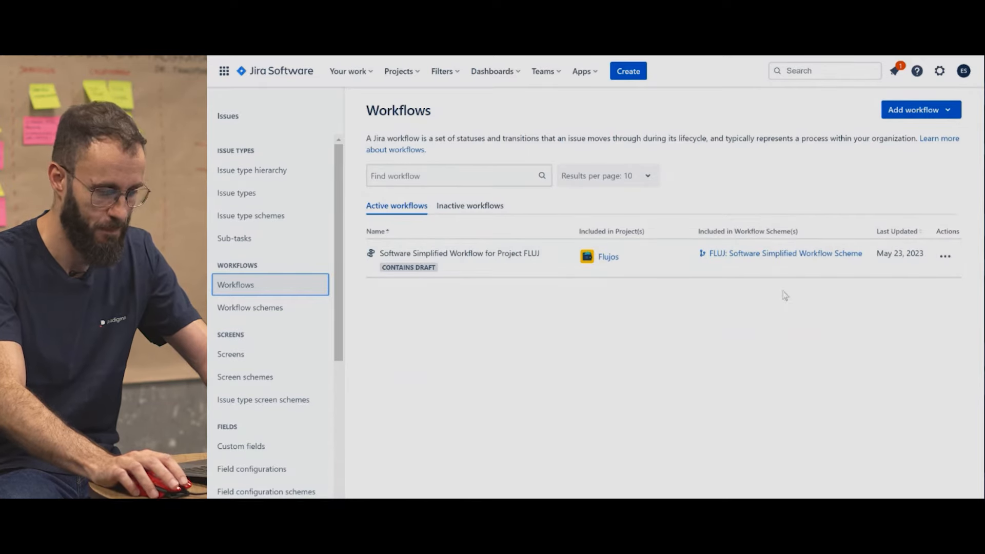
# Create a new workflow named "Mi flujo de trabajo" with the description "descripción".
pyautogui.click(920, 111)
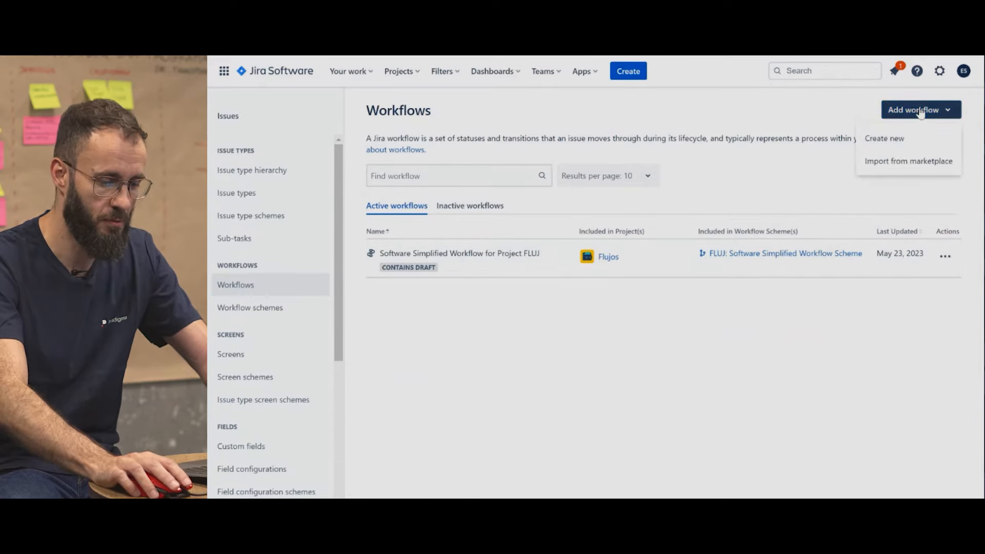
pyautogui.click(917, 146)
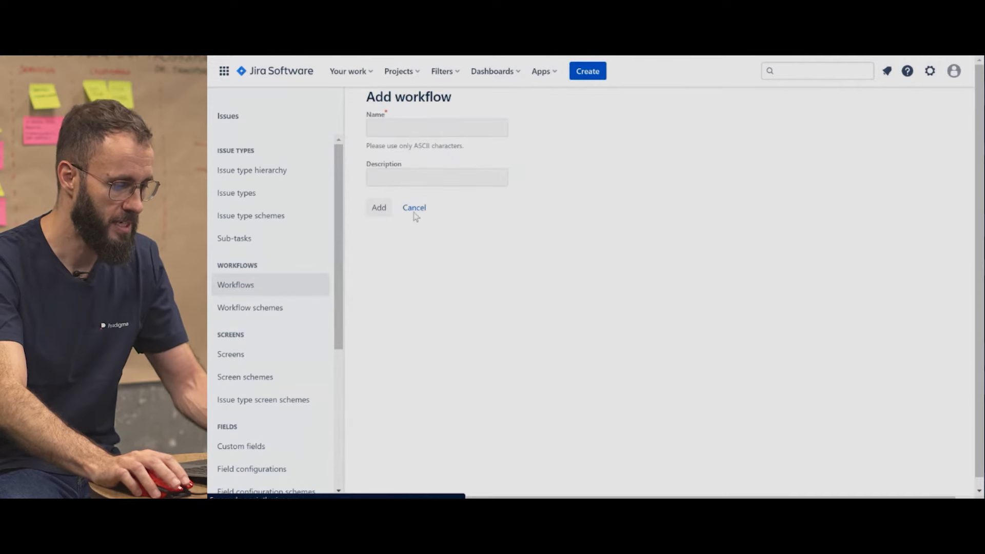
pyautogui.click(423, 132)
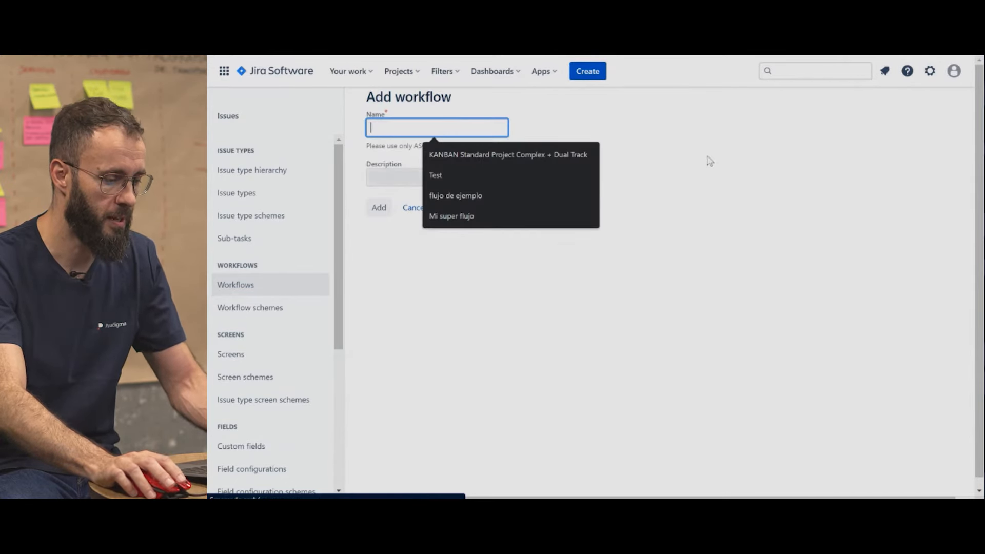
pyautogui.write('Mi ')
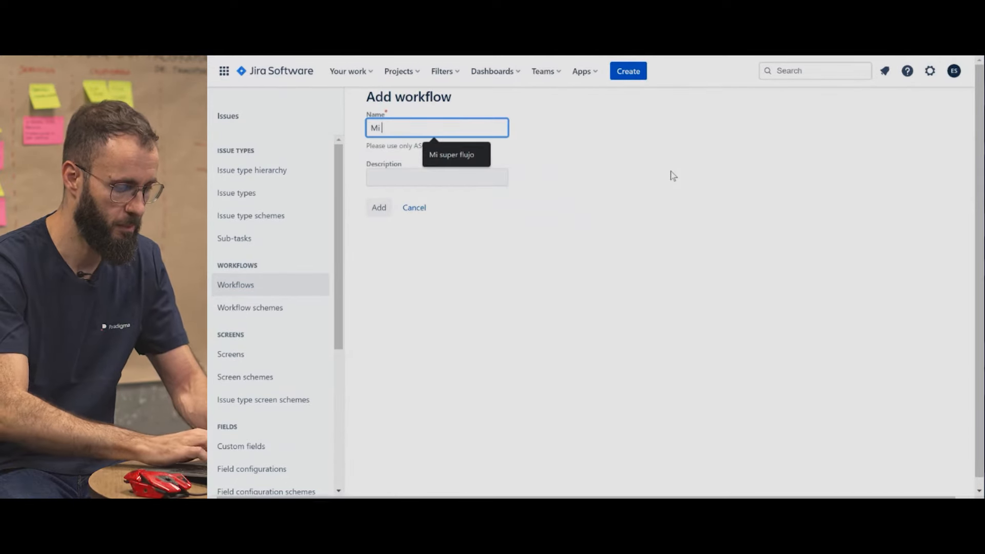
pyautogui.write('flujo d')
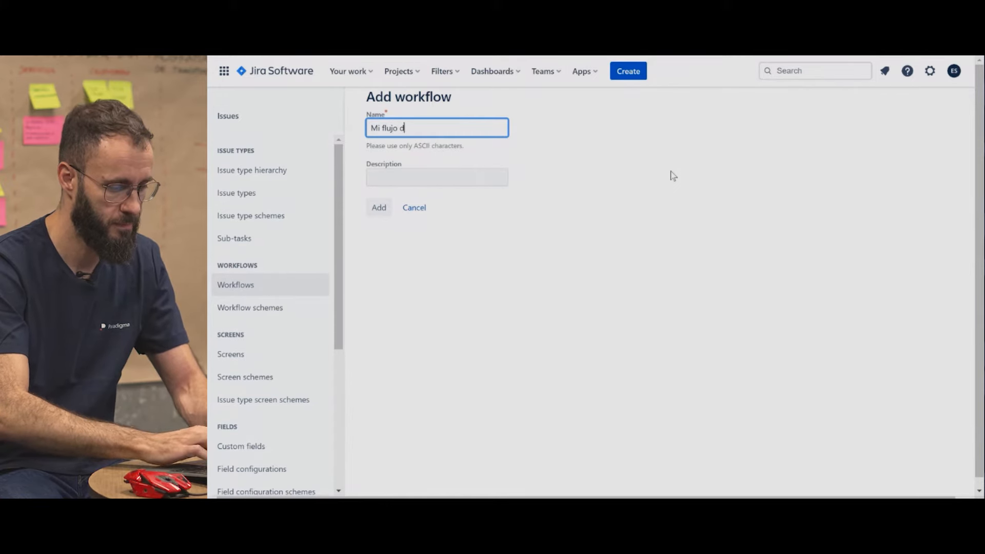
pyautogui.write('e trabajo')
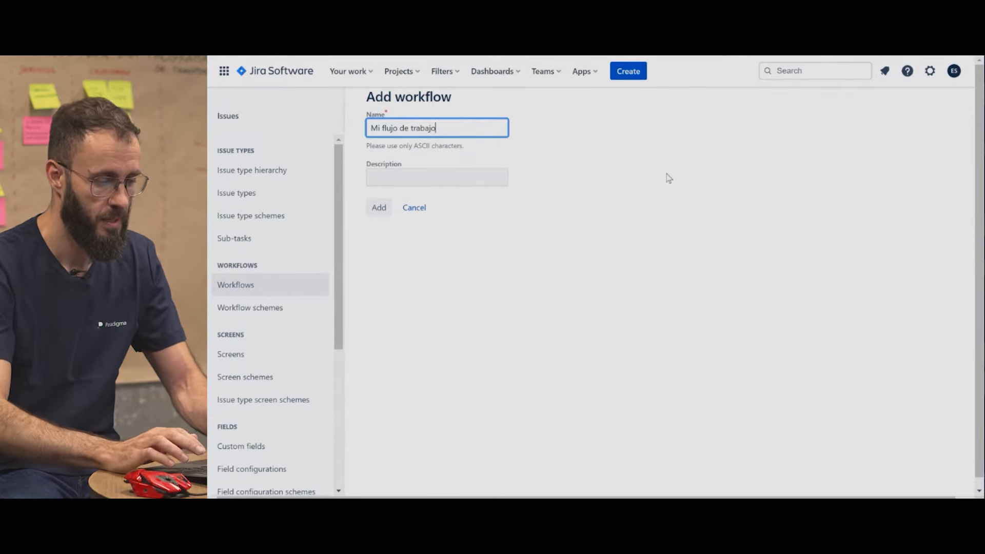
pyautogui.press('Tab')
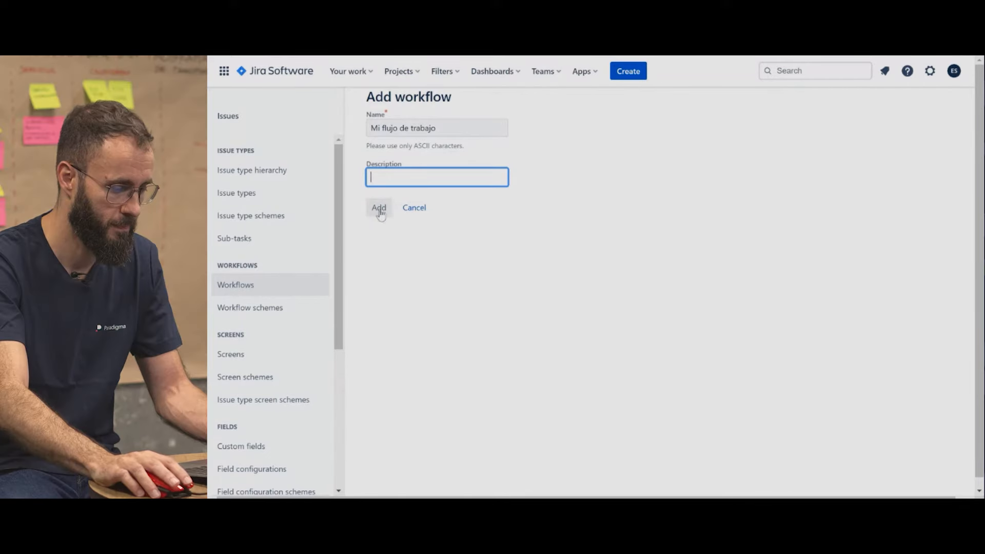
pyautogui.click(399, 174)
pyautogui.write('desc')
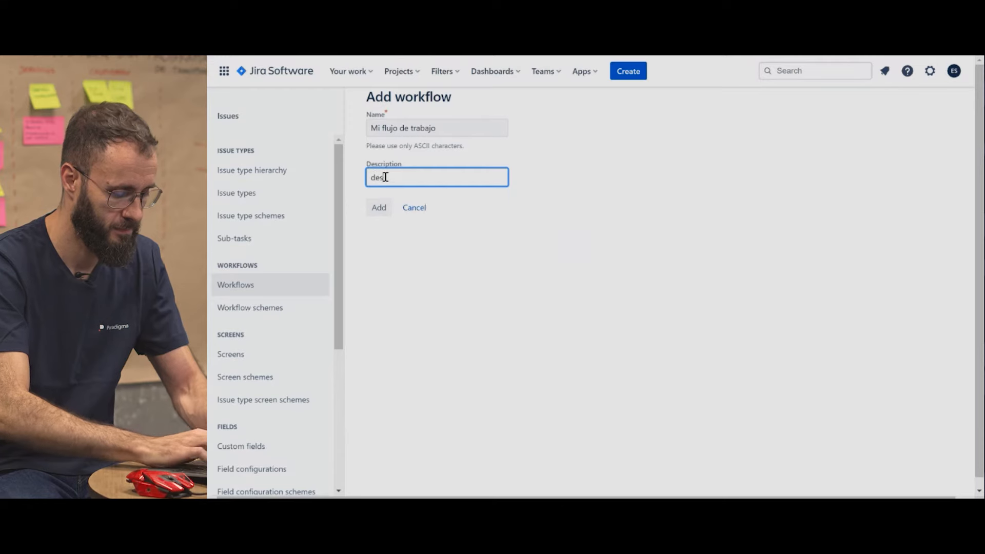
pyautogui.write('ripción')
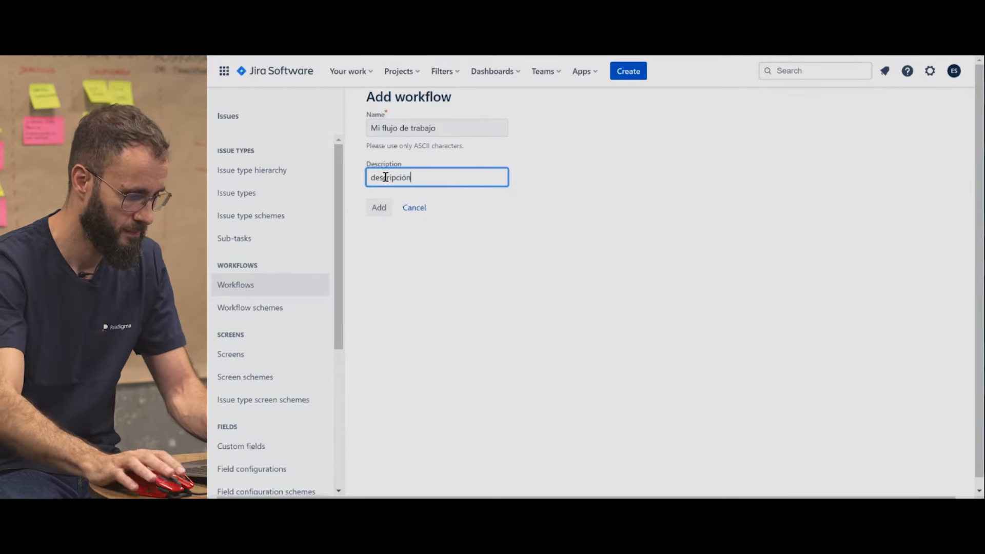
pyautogui.click(389, 210)
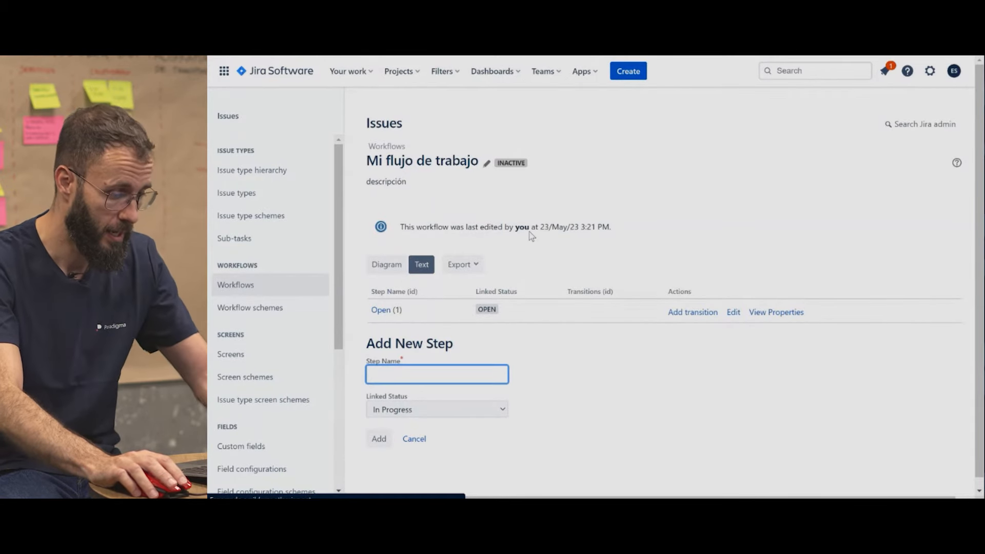
# Show the workflow as a diagram and move the start node to the upper left, with the Open status to its lower right.
pyautogui.scroll(-1, 609, 368)
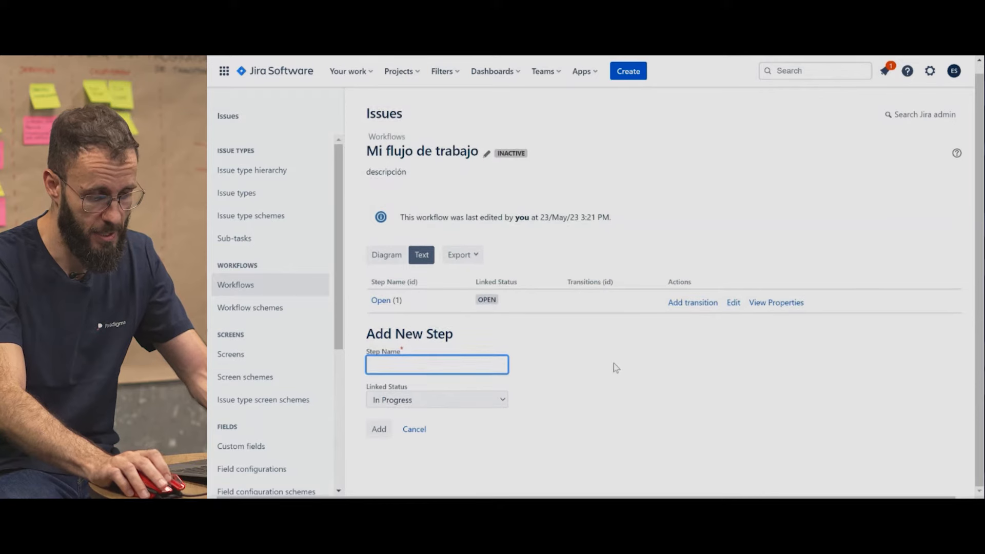
pyautogui.click(380, 256)
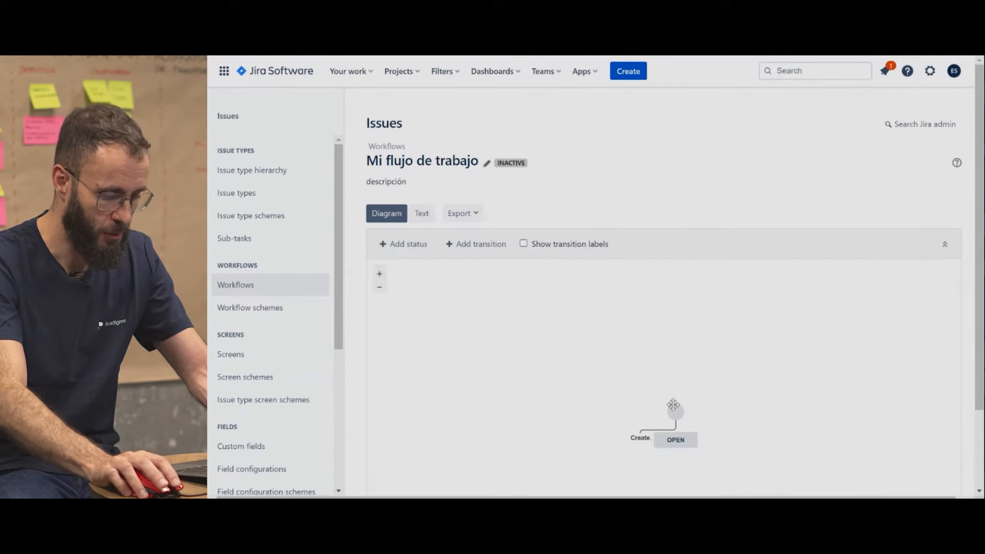
pyautogui.moveTo(675, 411); pyautogui.dragTo(440, 315)
pyautogui.moveTo(667, 439); pyautogui.dragTo(546, 347)
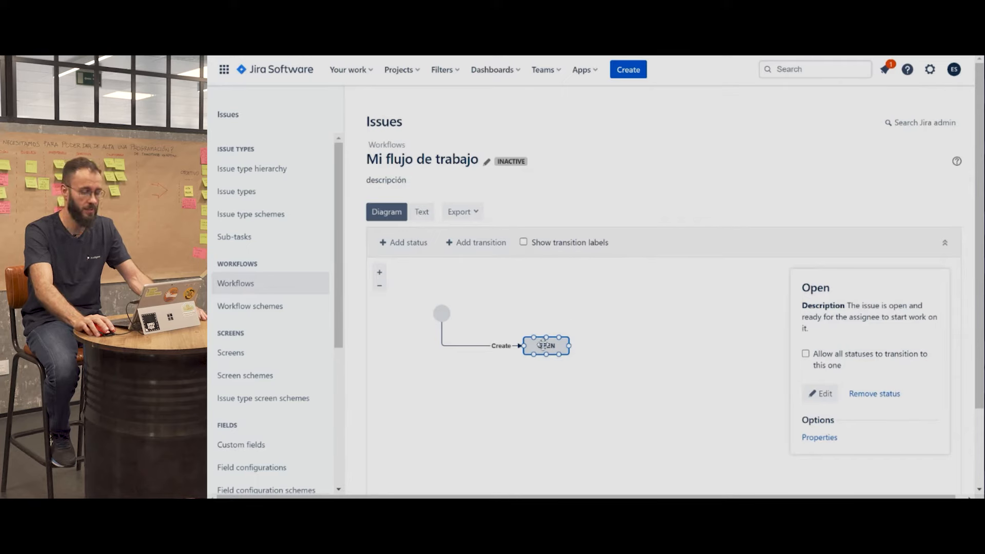
pyautogui.moveTo(543, 346); pyautogui.dragTo(524, 340)
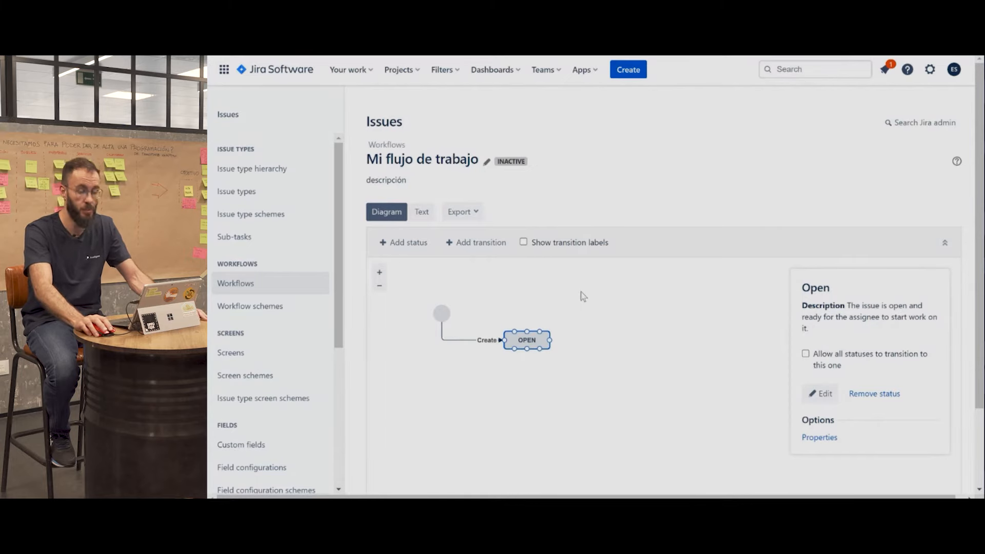
# Add the existing To Do status to the workflow and place it directly below the Open status.
pyautogui.click(410, 244)
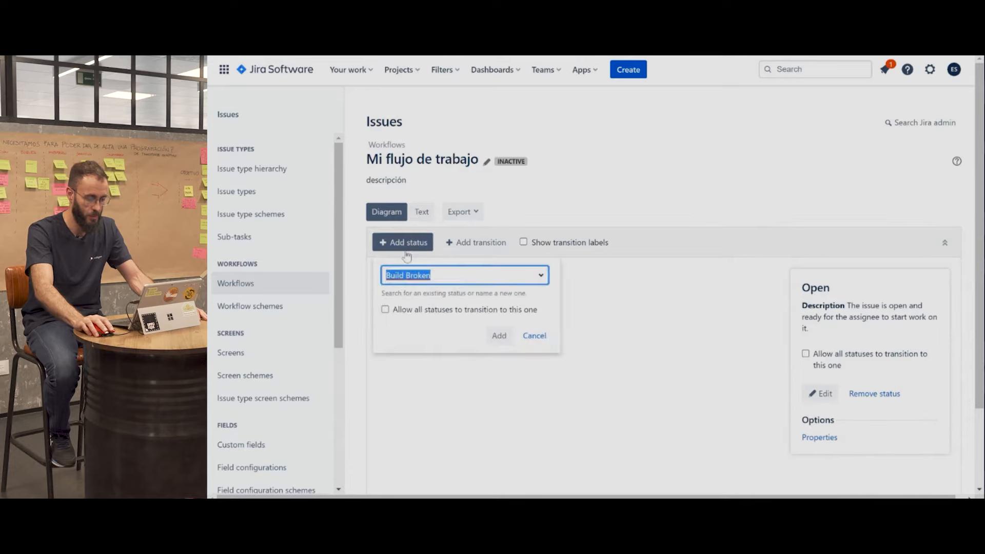
pyautogui.click(541, 276)
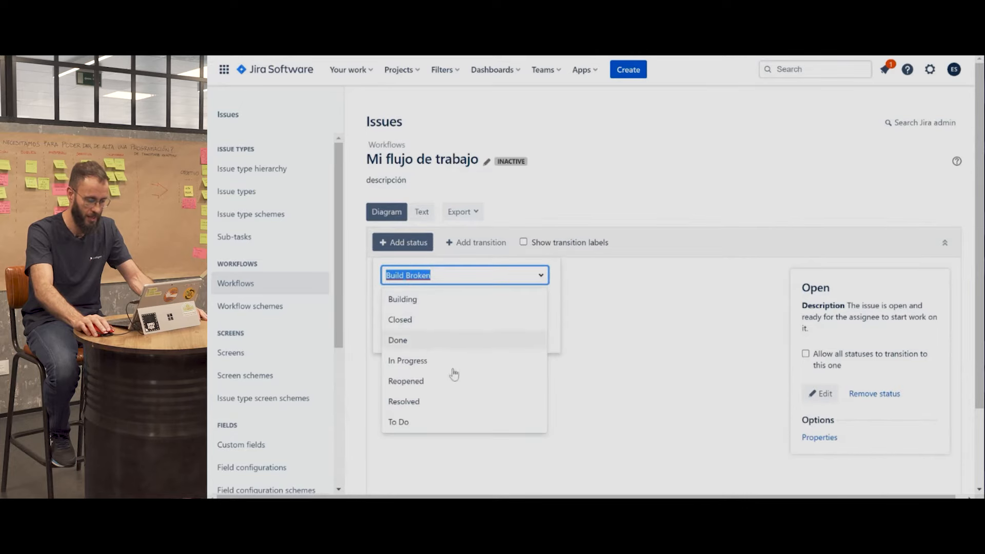
pyautogui.click(446, 423)
pyautogui.click(500, 338)
pyautogui.moveTo(673, 318); pyautogui.dragTo(538, 377)
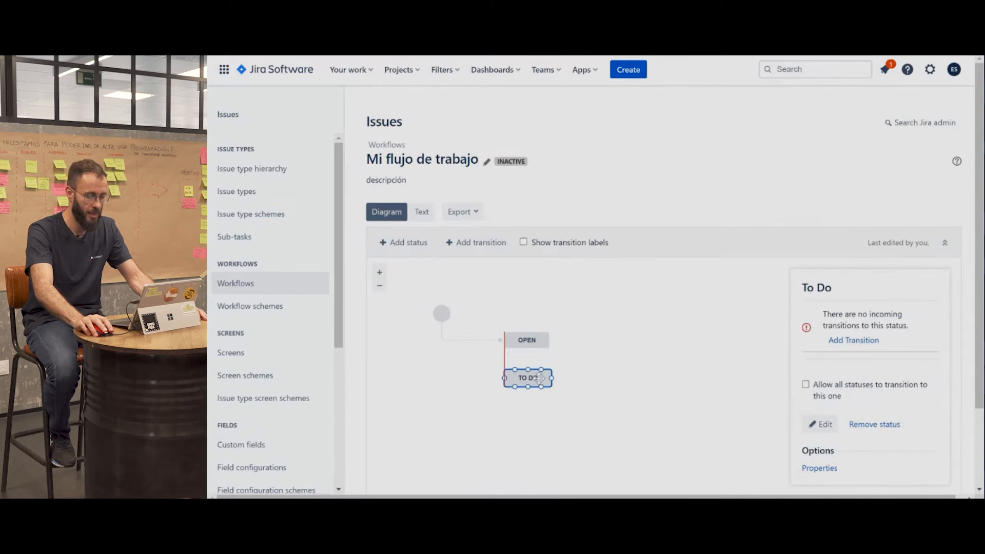
# Change the destination of the Create transition from Open to To Do and save the change.
pyautogui.click(466, 340)
pyautogui.moveTo(501, 343); pyautogui.dragTo(502, 382)
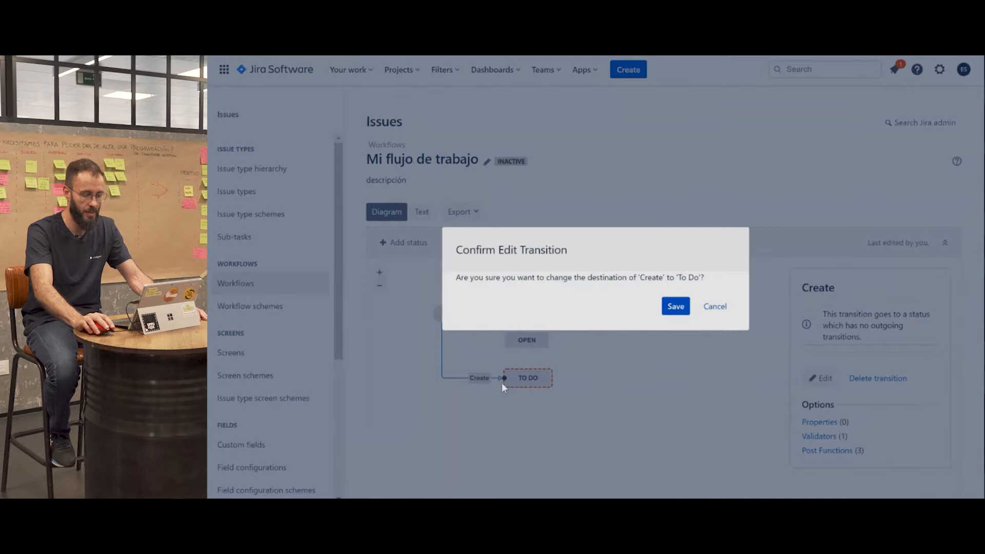
pyautogui.click(675, 306)
# Remove the Open status and its related transitions from the workflow.
pyautogui.click(547, 342)
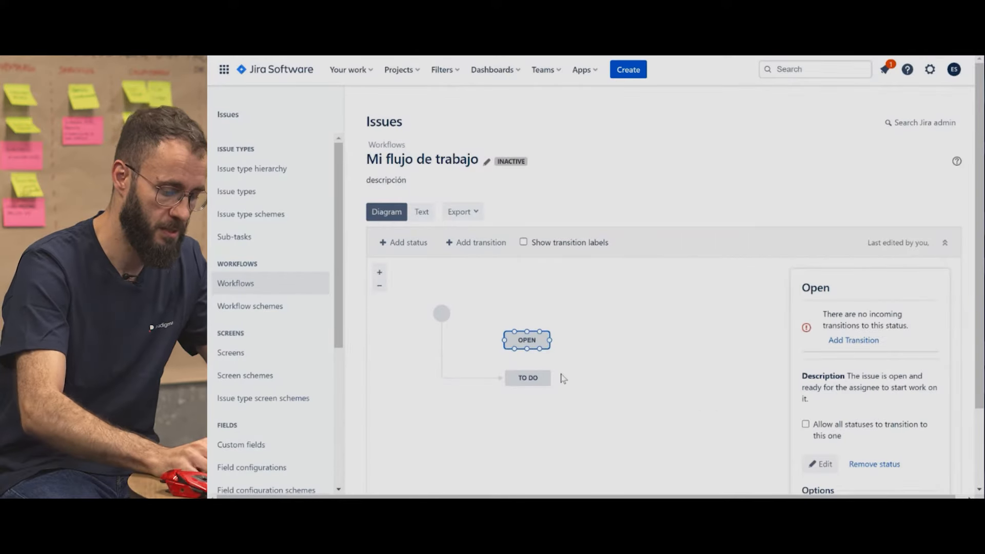
pyautogui.press('Delete')
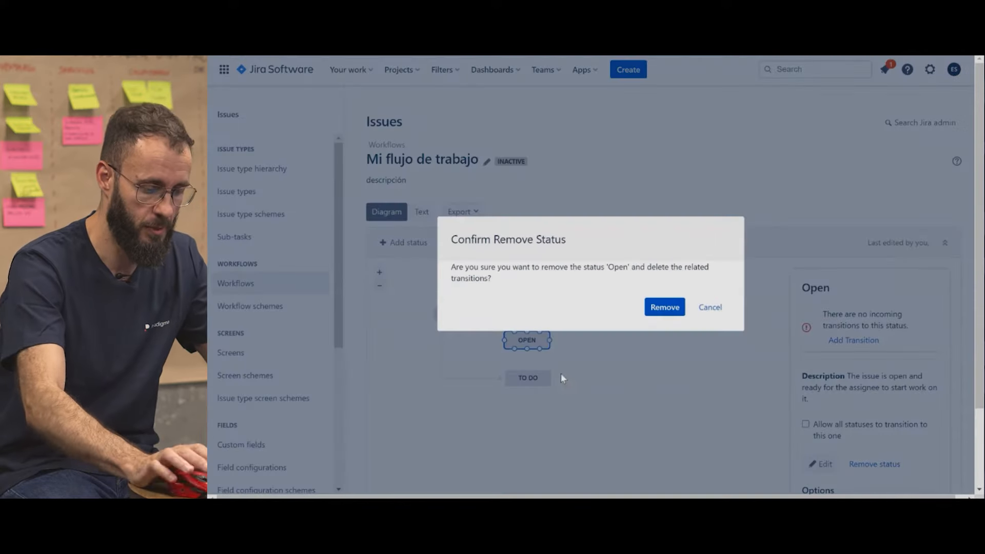
pyautogui.click(667, 307)
# Reposition the To Do status slightly higher and closer to the start node.
pyautogui.click(529, 373)
pyautogui.moveTo(529, 373); pyautogui.dragTo(501, 359)
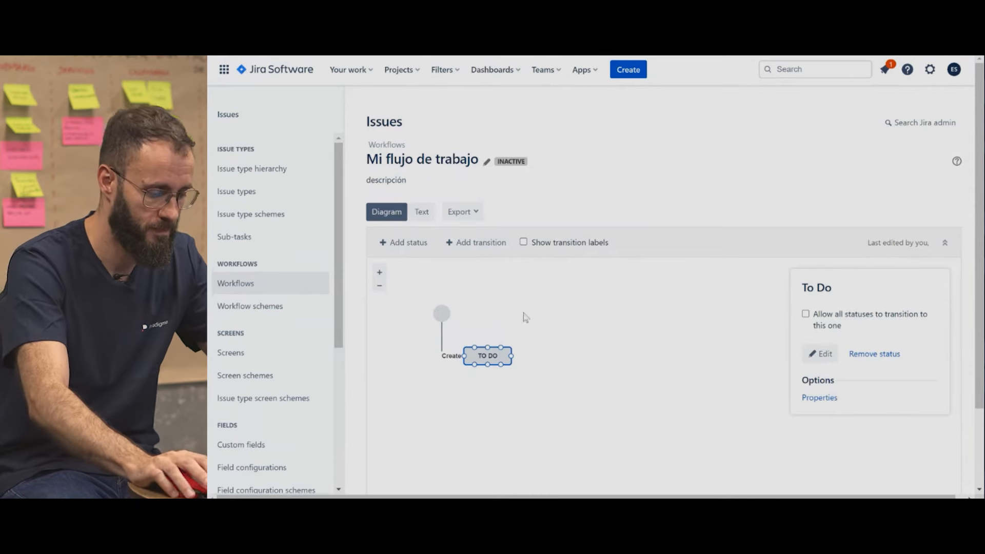
pyautogui.moveTo(488, 357); pyautogui.dragTo(508, 352)
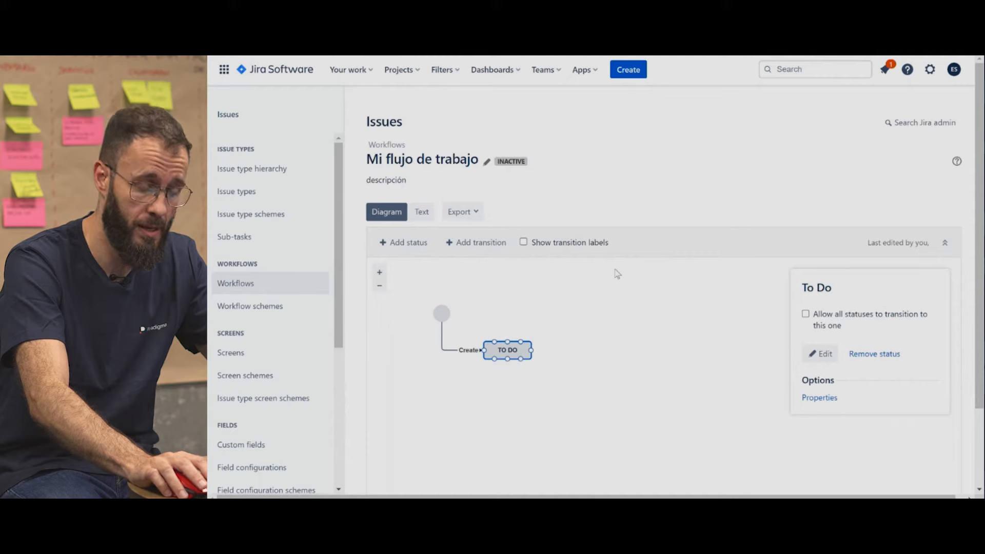
# Add the existing In Progress status to the workflow and place it below the To Do status.
pyautogui.click(399, 252)
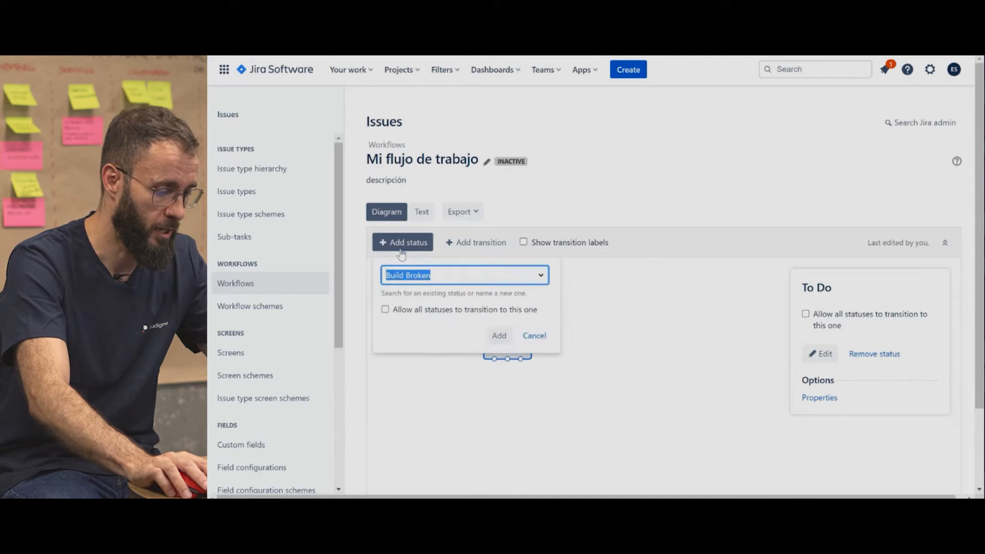
pyautogui.click(541, 277)
pyautogui.click(448, 360)
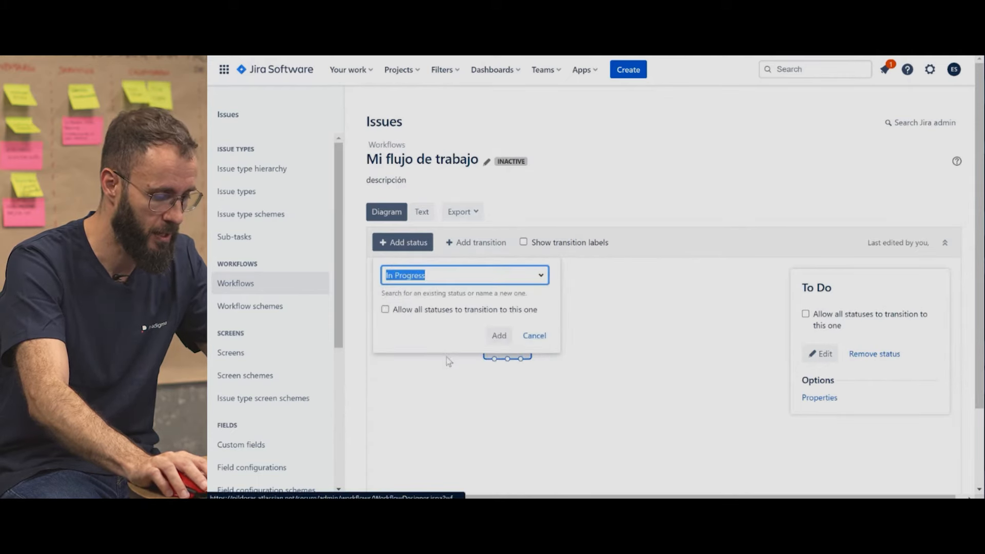
pyautogui.click(499, 336)
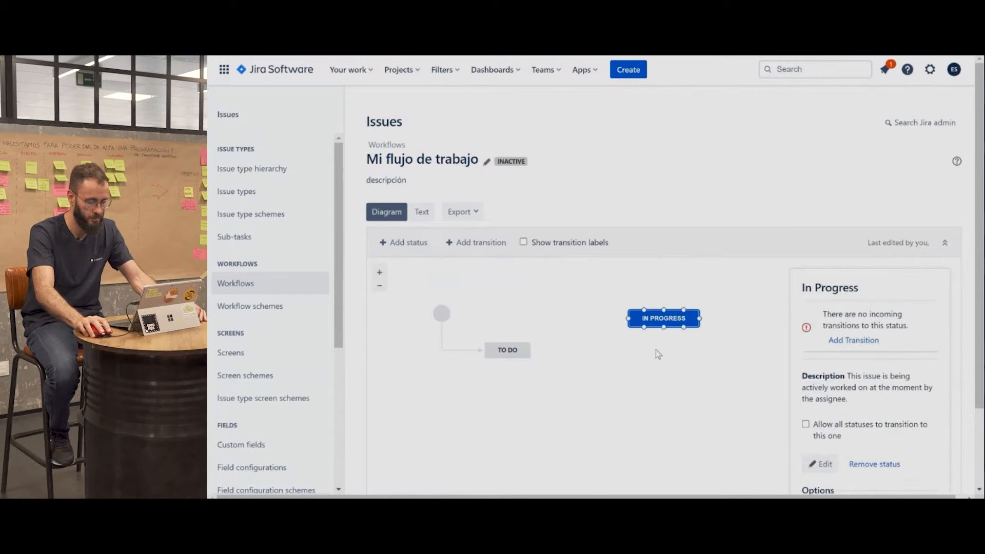
pyautogui.moveTo(665, 318); pyautogui.dragTo(473, 390)
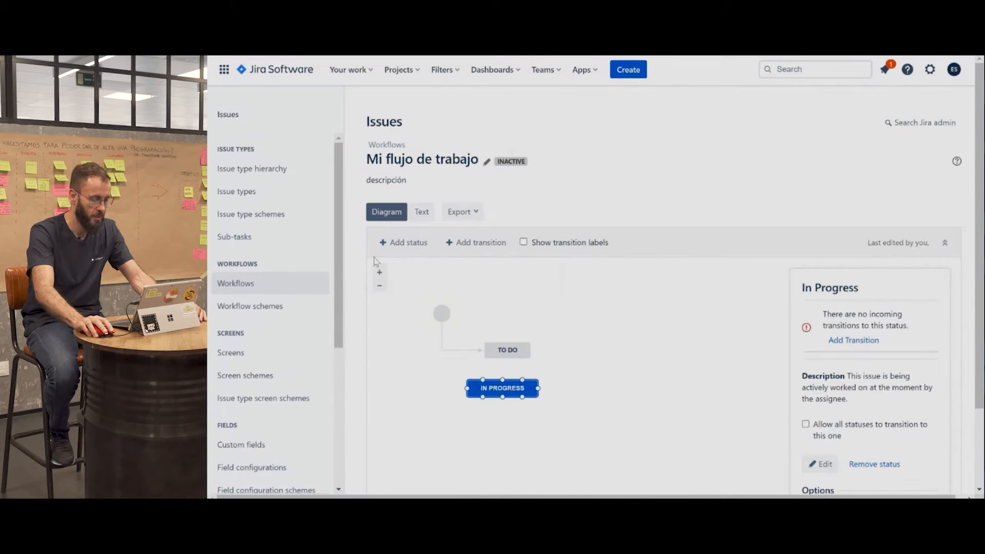
# Start adding a new status named QA to the workflow and bring up its creation form.
pyautogui.click(402, 242)
pyautogui.click(541, 276)
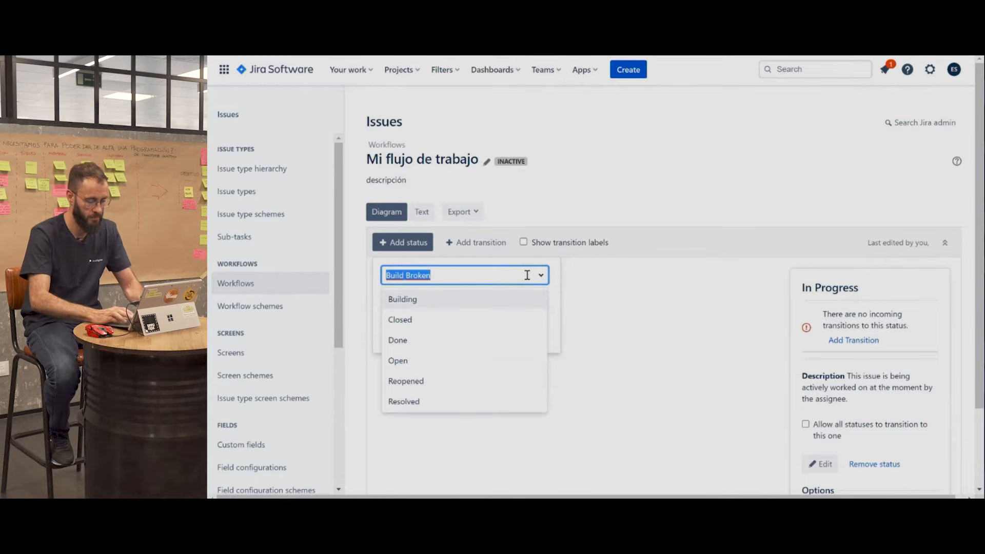
pyautogui.write('QA')
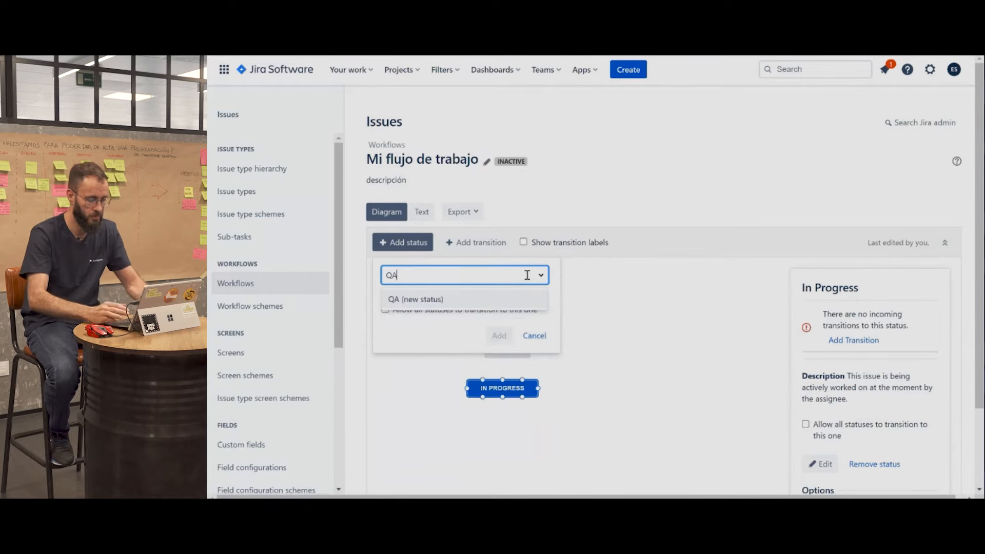
pyautogui.click(440, 303)
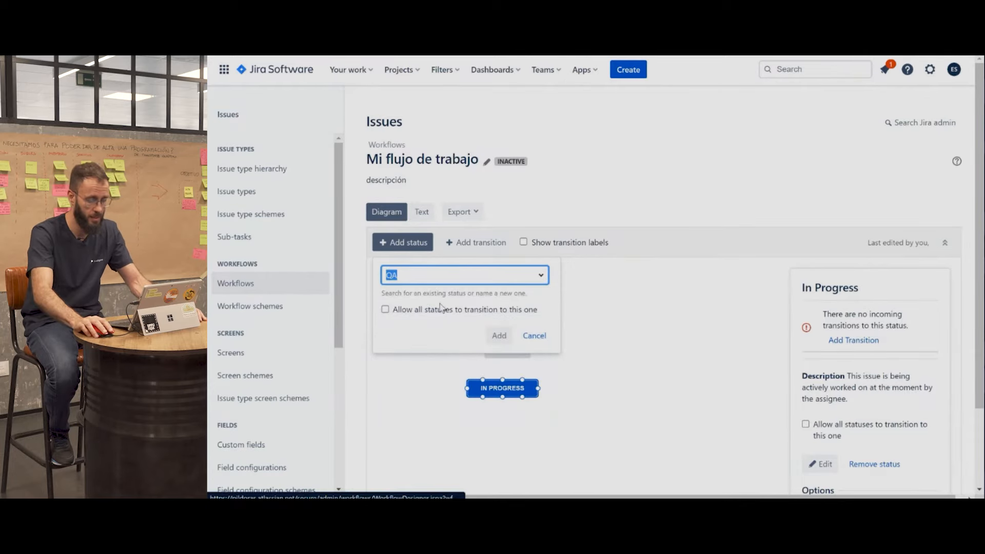
pyautogui.click(499, 337)
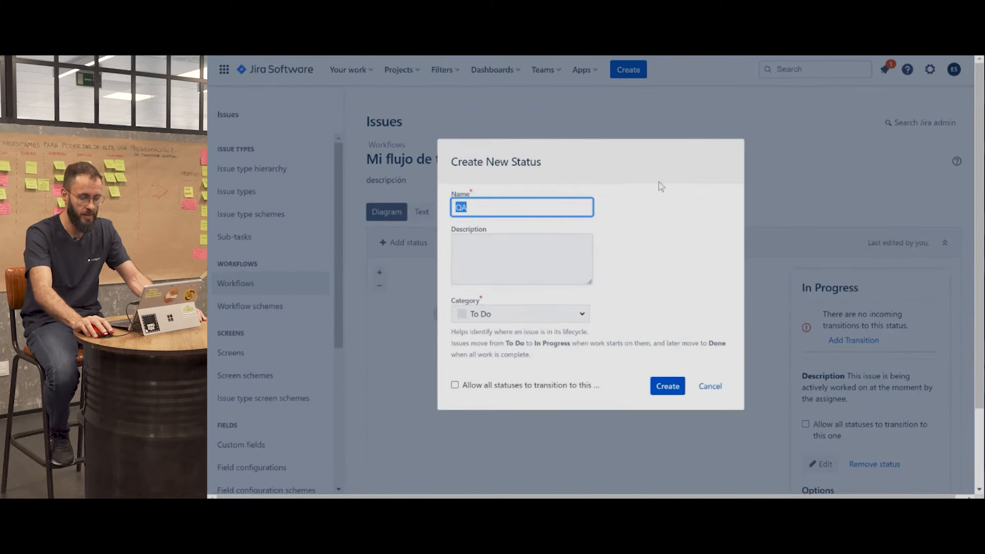
# Create the QA status with the In Progress category and place it below the In Progress status.
pyautogui.click(579, 316)
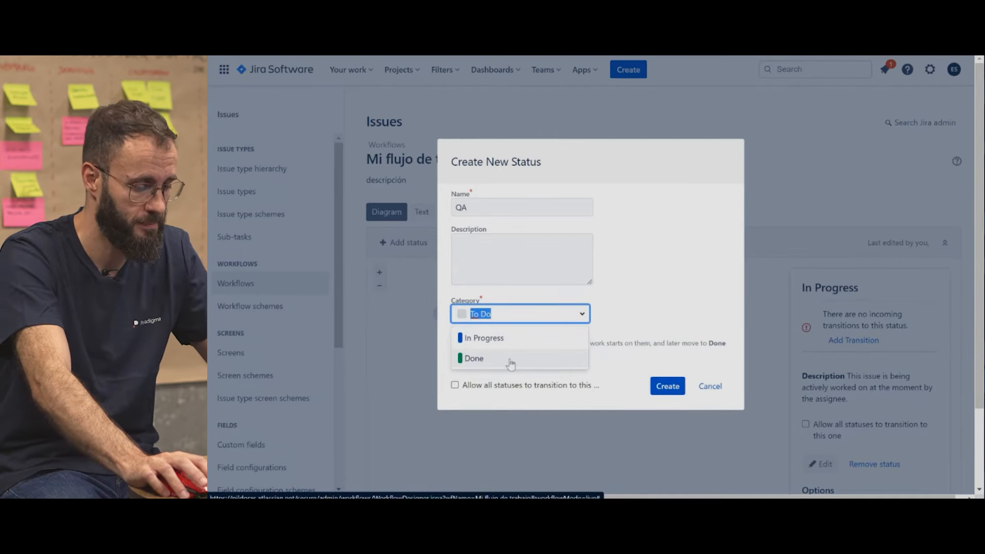
pyautogui.click(510, 363)
pyautogui.click(581, 315)
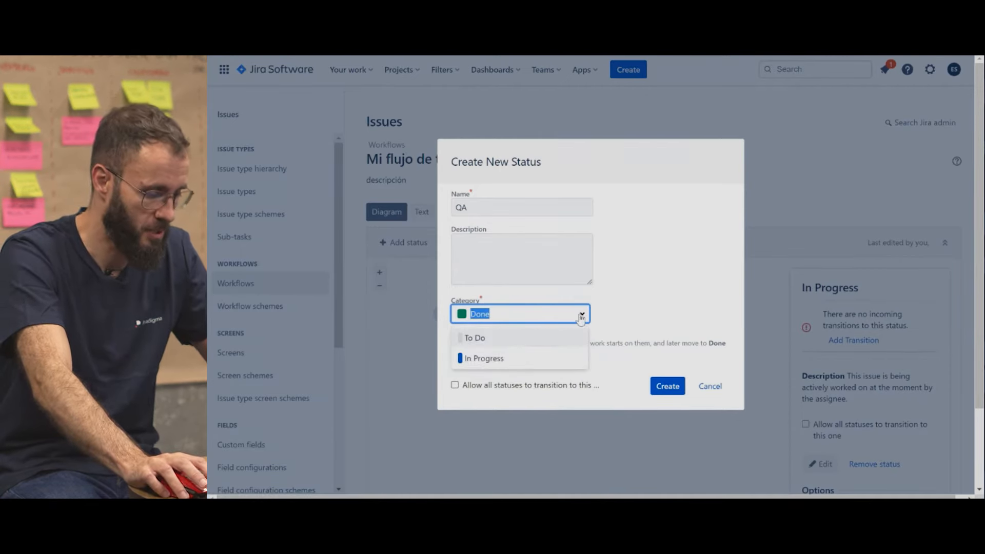
pyautogui.click(517, 359)
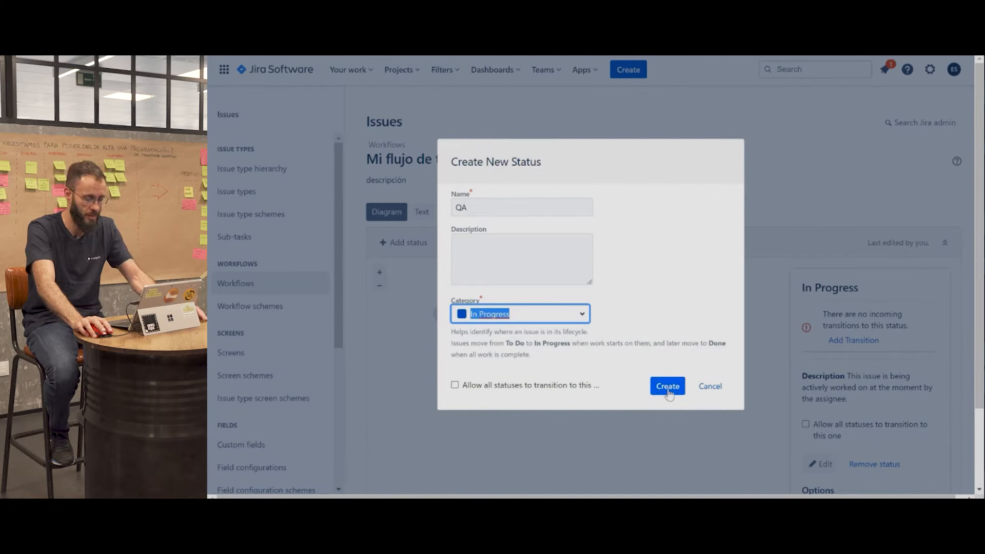
pyautogui.click(668, 388)
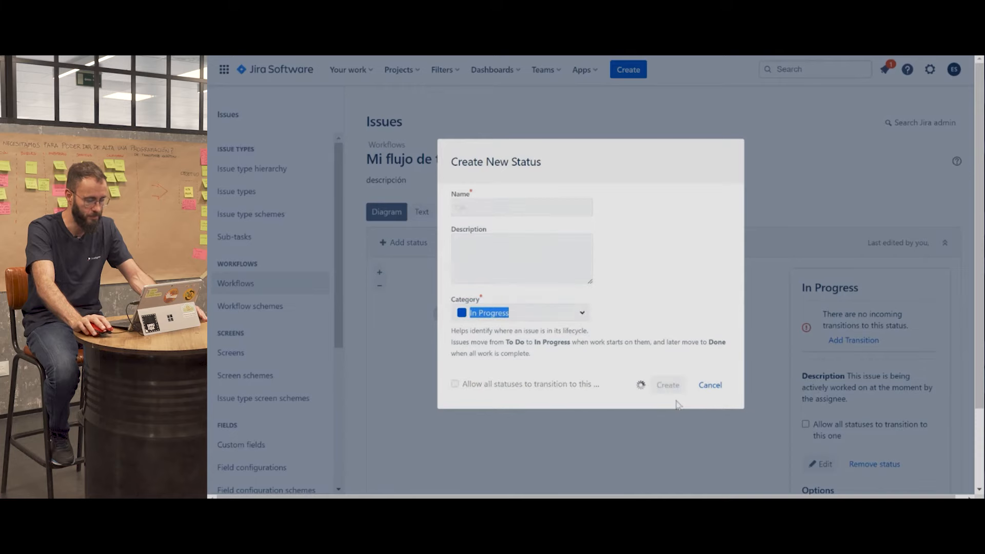
pyautogui.moveTo(654, 315); pyautogui.dragTo(492, 427)
# Add the existing Done status to the workflow and place it below the QA status.
pyautogui.click(400, 244)
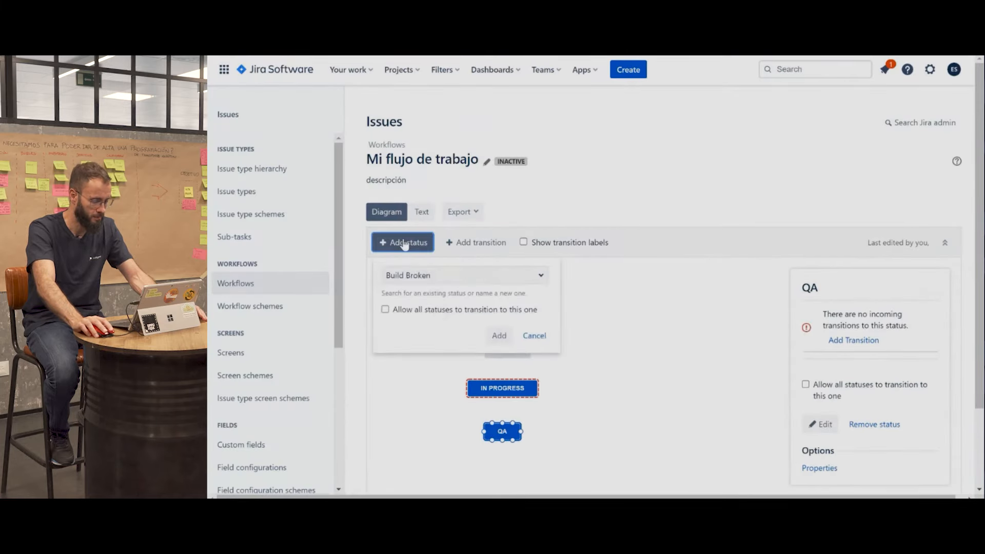
pyautogui.click(541, 277)
pyautogui.scroll(-2, 439, 340)
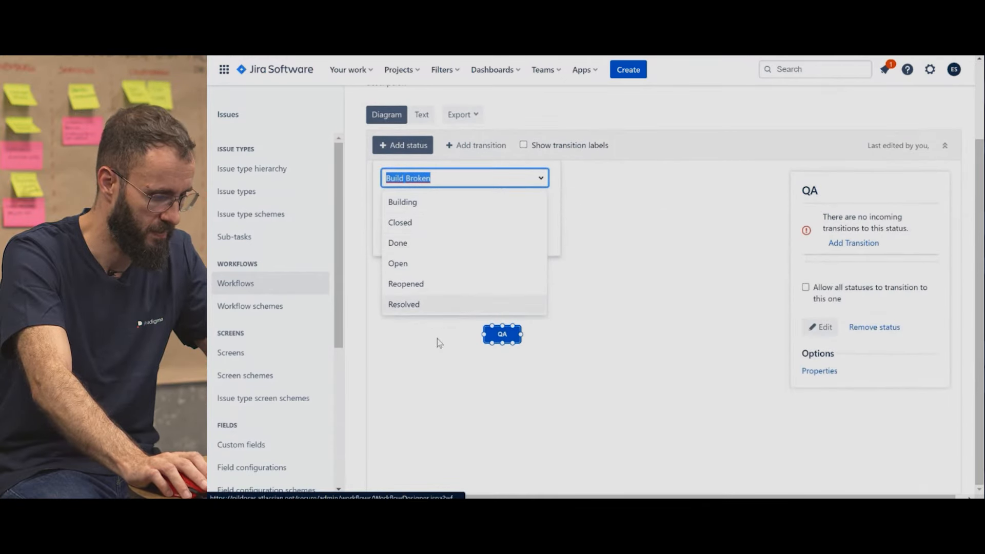
pyautogui.click(435, 249)
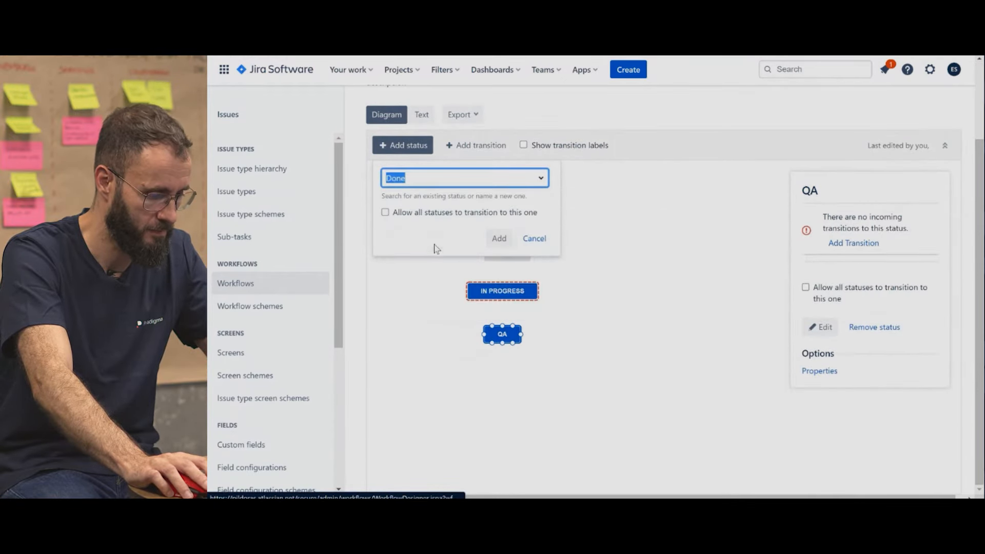
pyautogui.click(499, 238)
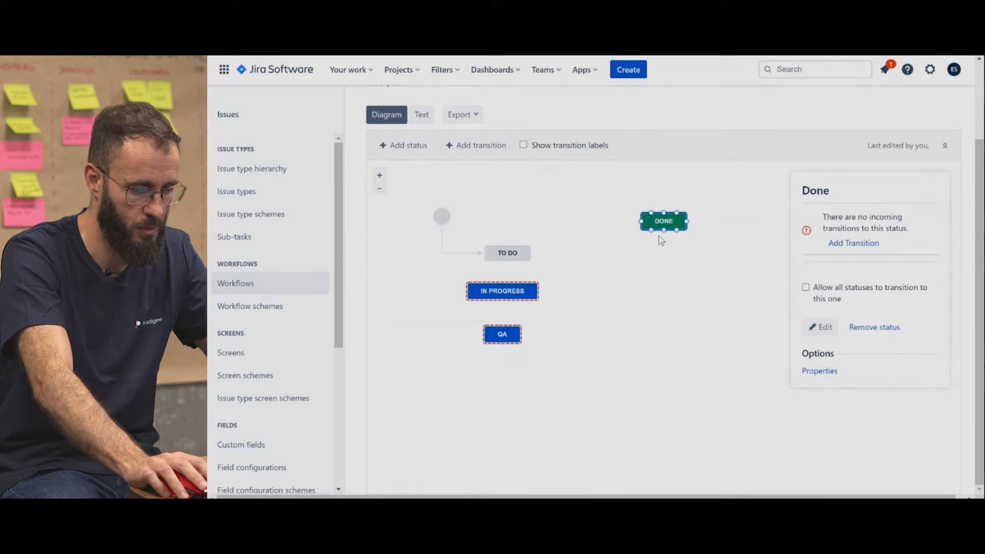
pyautogui.moveTo(663, 221); pyautogui.dragTo(504, 377)
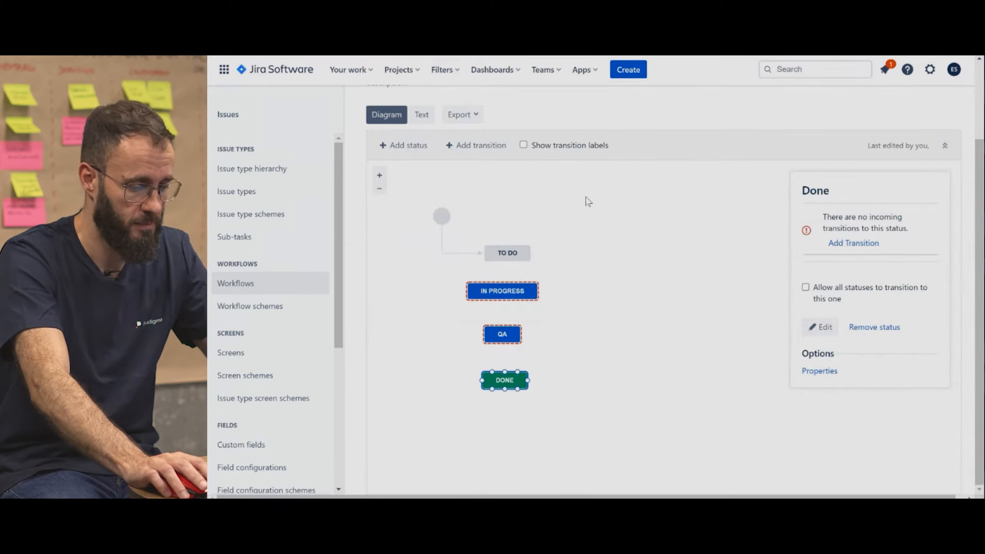
# Add a transition named "in progress" from the To Do status to the In Progress status.
pyautogui.moveTo(502, 250)
pyautogui.moveTo(507, 261); pyautogui.dragTo(503, 289)
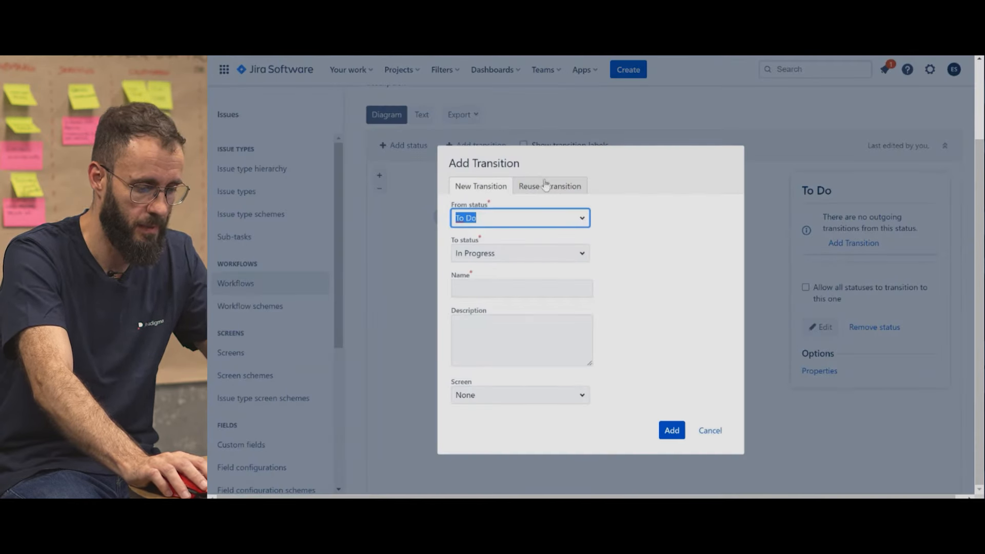
pyautogui.click(479, 286)
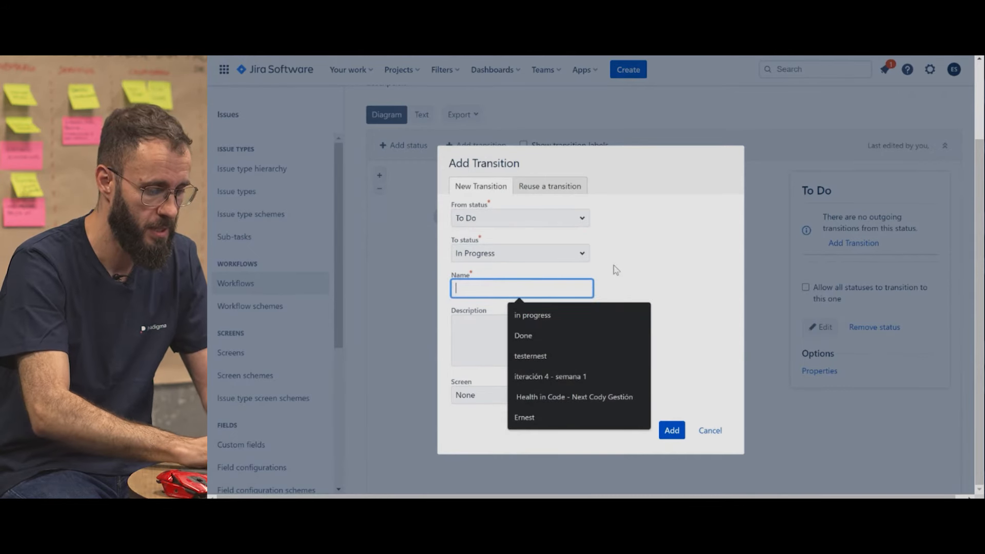
pyautogui.write('in')
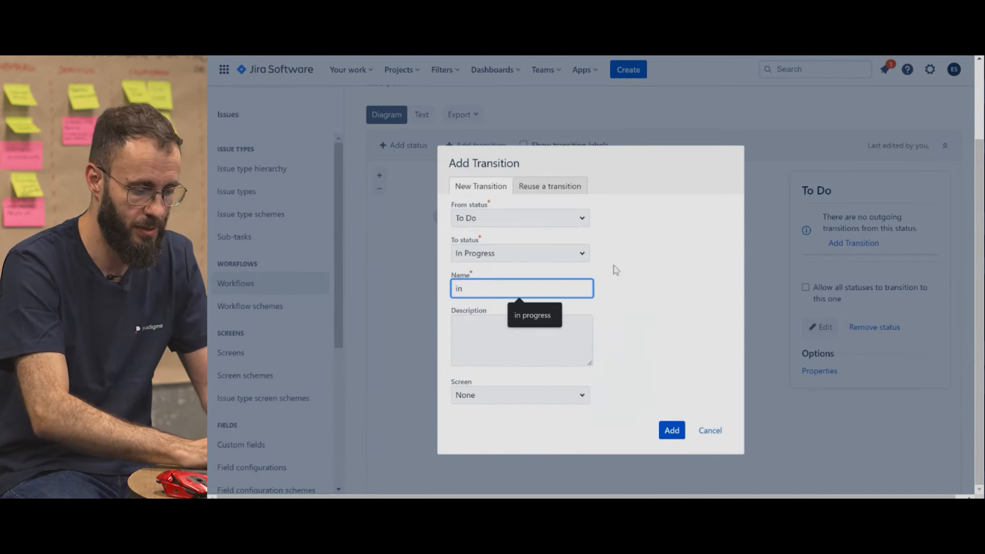
pyautogui.write(' progress')
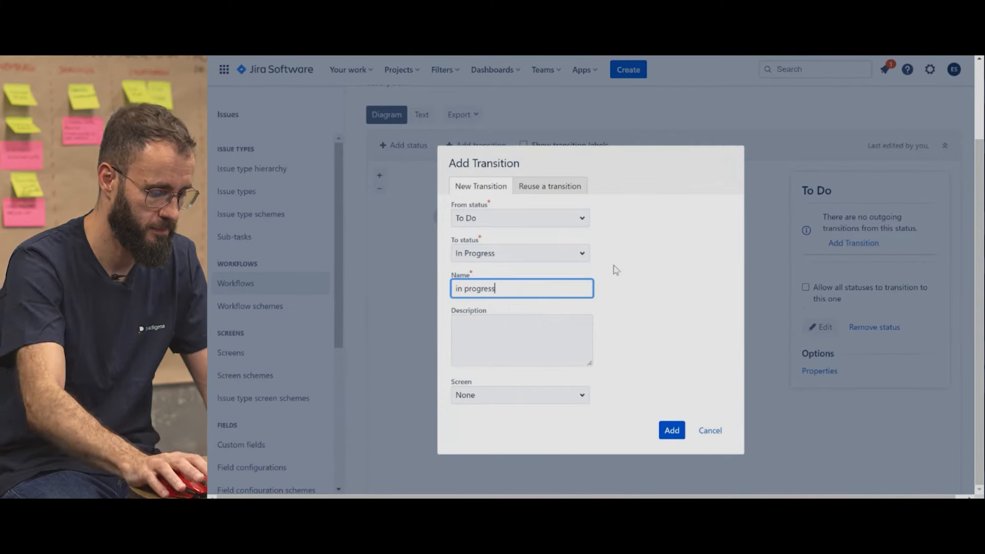
pyautogui.click(671, 430)
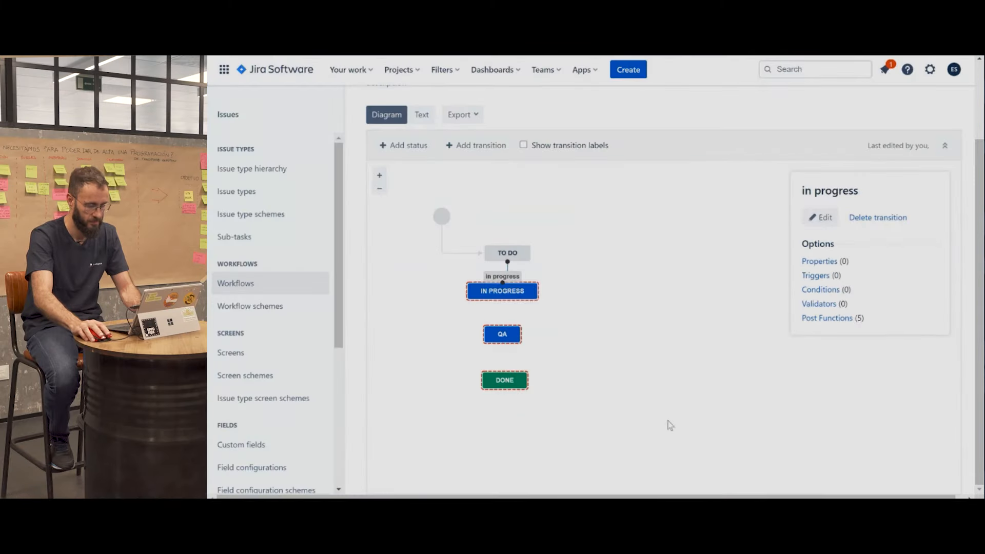
# Add a transition named "QA" from the In Progress status to the QA status.
pyautogui.moveTo(502, 302); pyautogui.dragTo(505, 325)
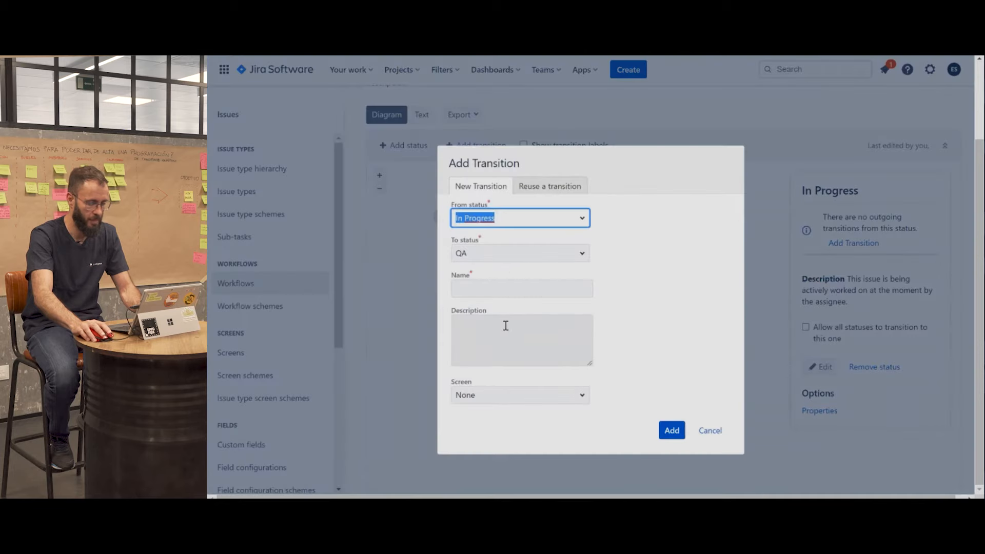
pyautogui.click(496, 288)
pyautogui.write('QA')
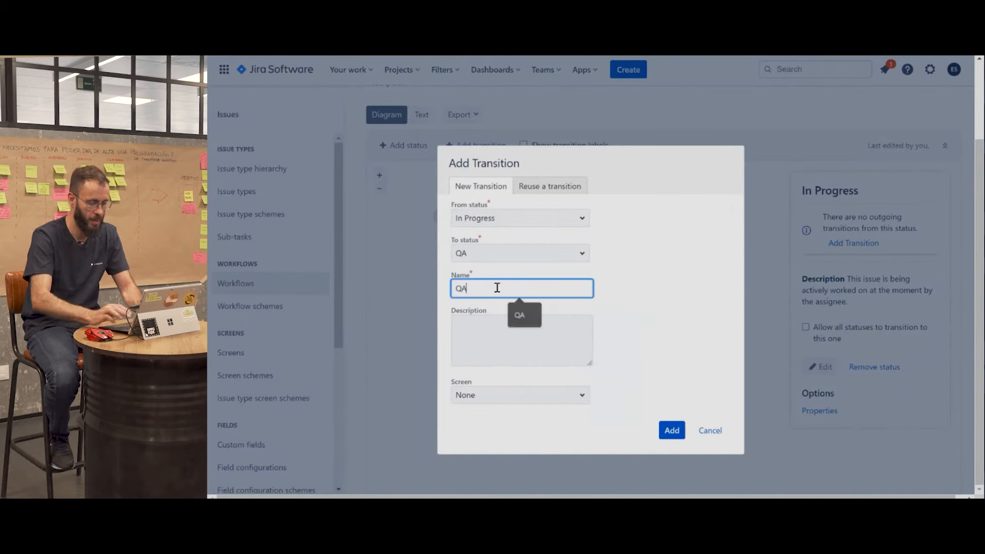
pyautogui.click(670, 432)
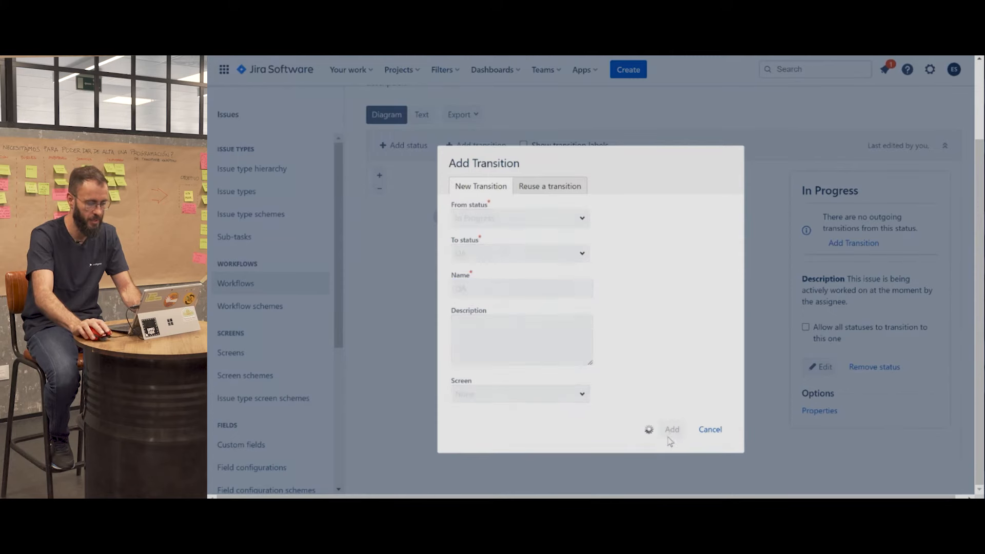
# Add a transition named "Done" from the QA status to the Done status.
pyautogui.click(502, 342)
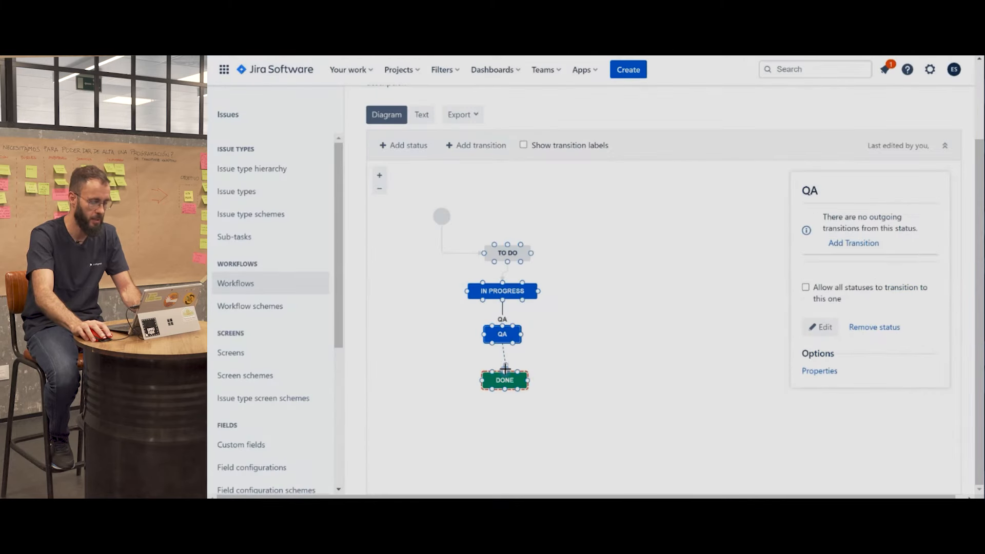
pyautogui.moveTo(504, 371); pyautogui.dragTo(504, 372)
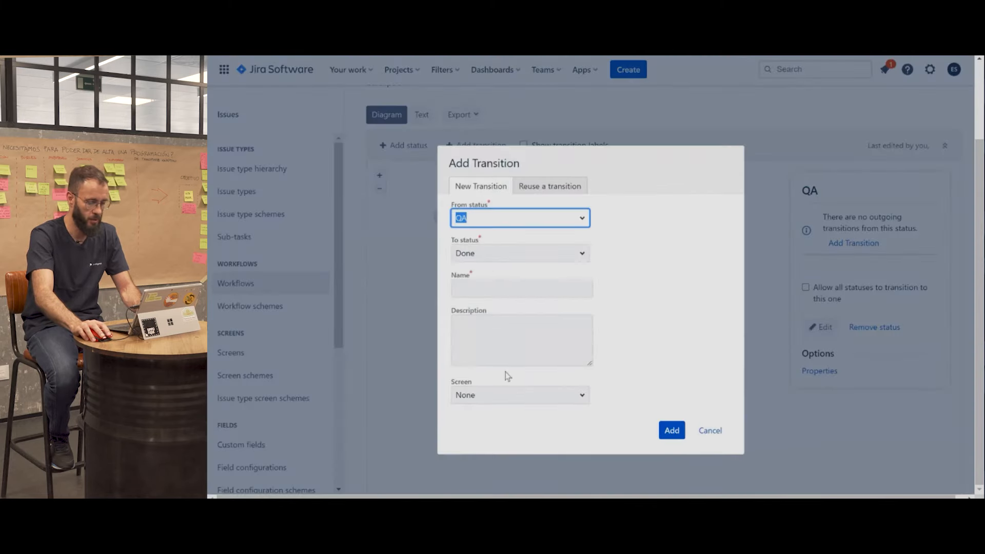
pyautogui.click(527, 296)
pyautogui.write('Done')
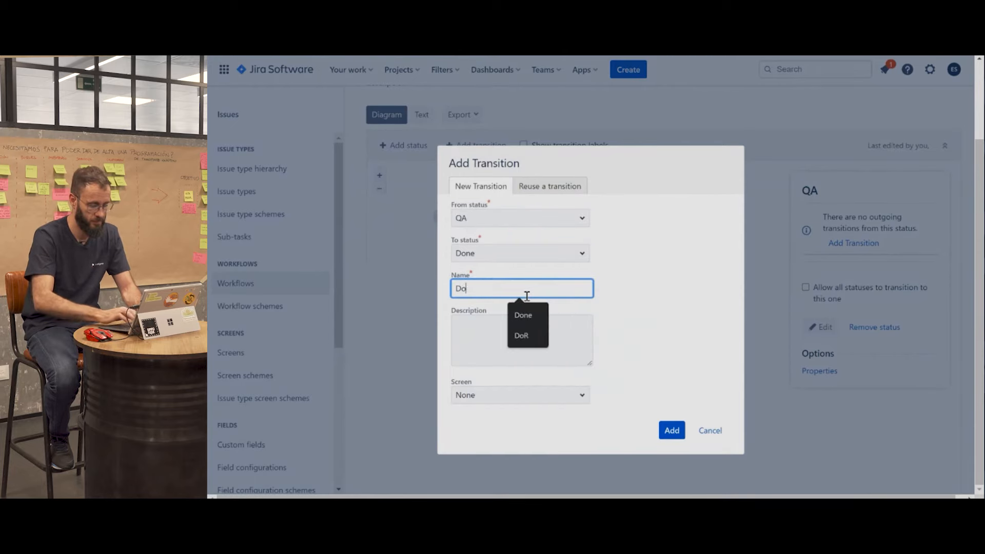
pyautogui.click(666, 430)
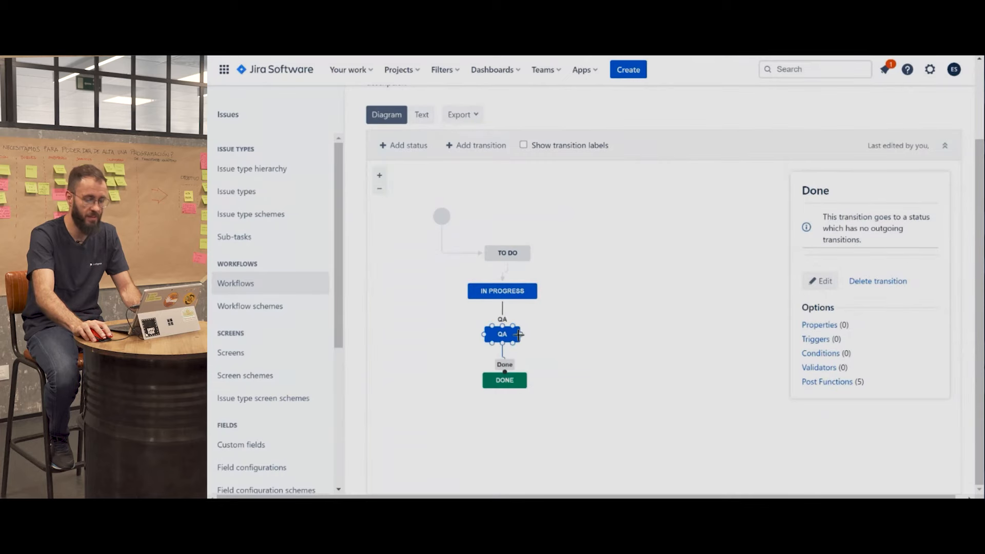
# Connect QA back to In Progress by reusing the "in progress" transition, and move Done lower and To Do slightly higher in the diagram.
pyautogui.click(520, 334)
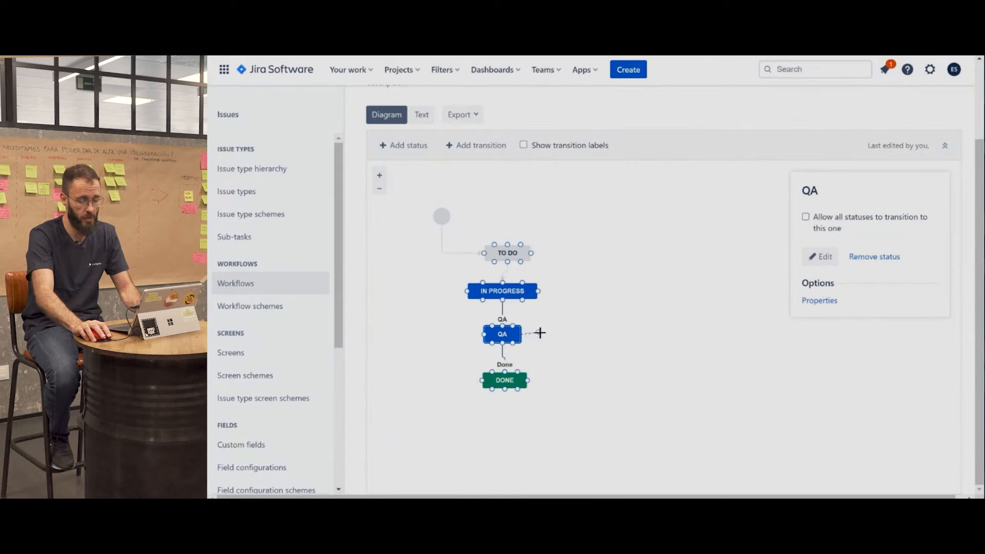
pyautogui.moveTo(549, 304); pyautogui.dragTo(542, 291)
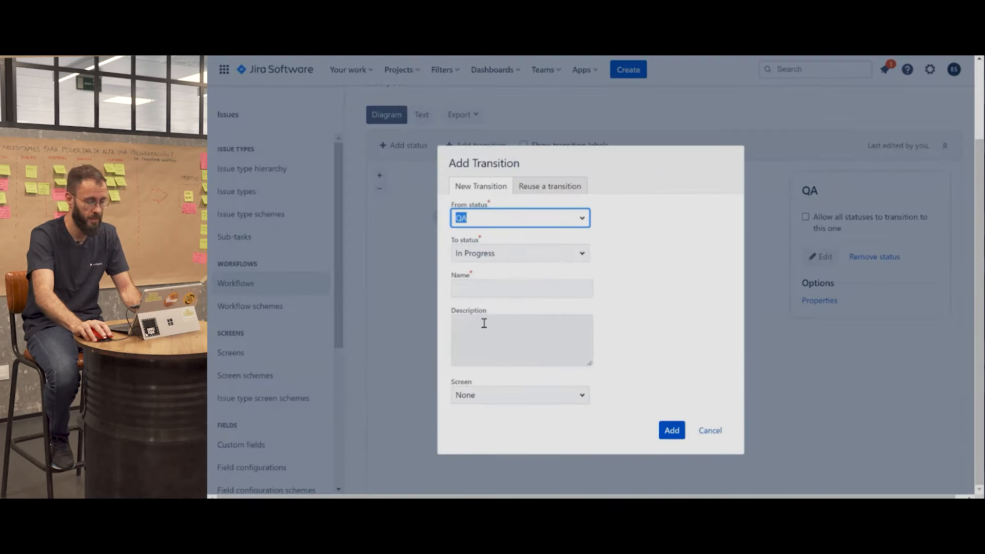
pyautogui.click(551, 188)
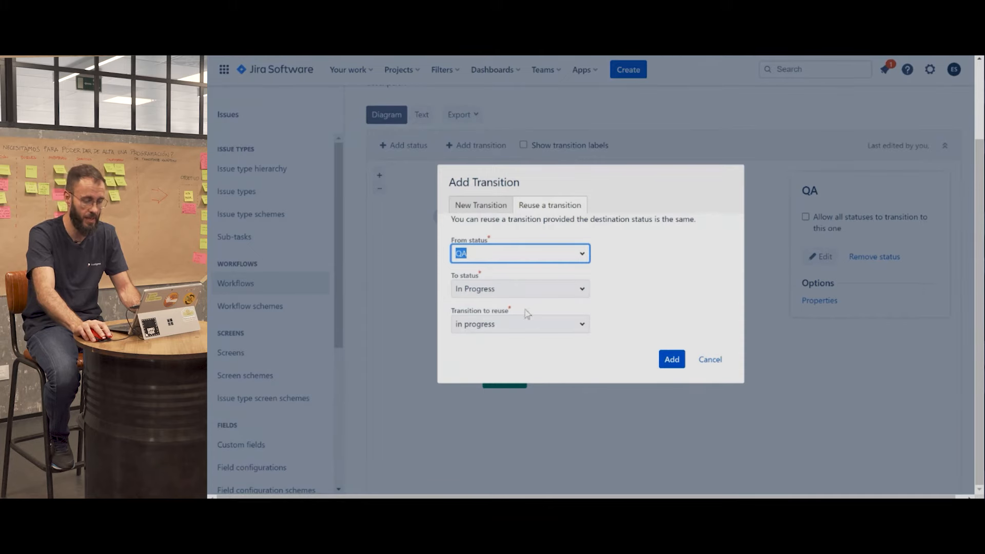
pyautogui.click(671, 359)
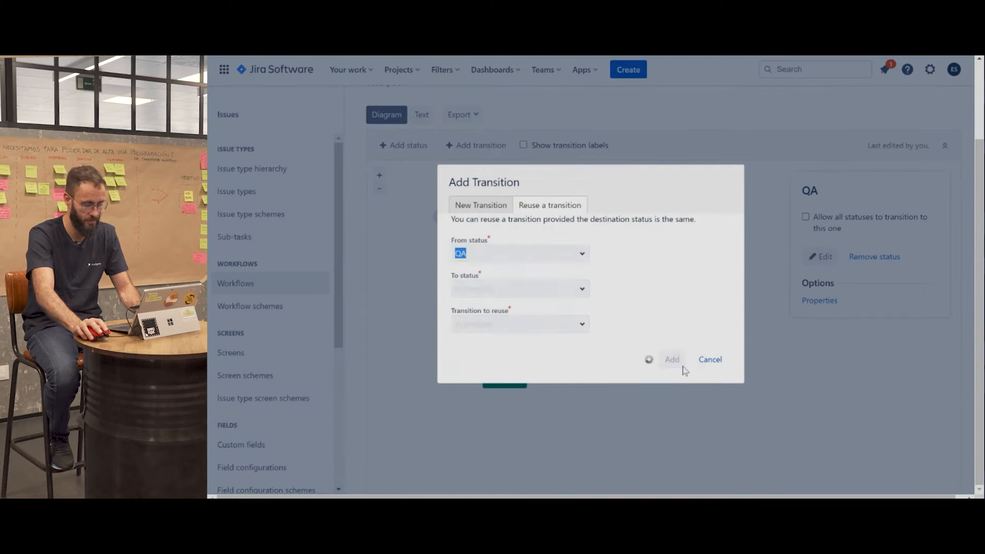
pyautogui.moveTo(507, 376); pyautogui.dragTo(508, 399)
pyautogui.moveTo(495, 249); pyautogui.dragTo(489, 243)
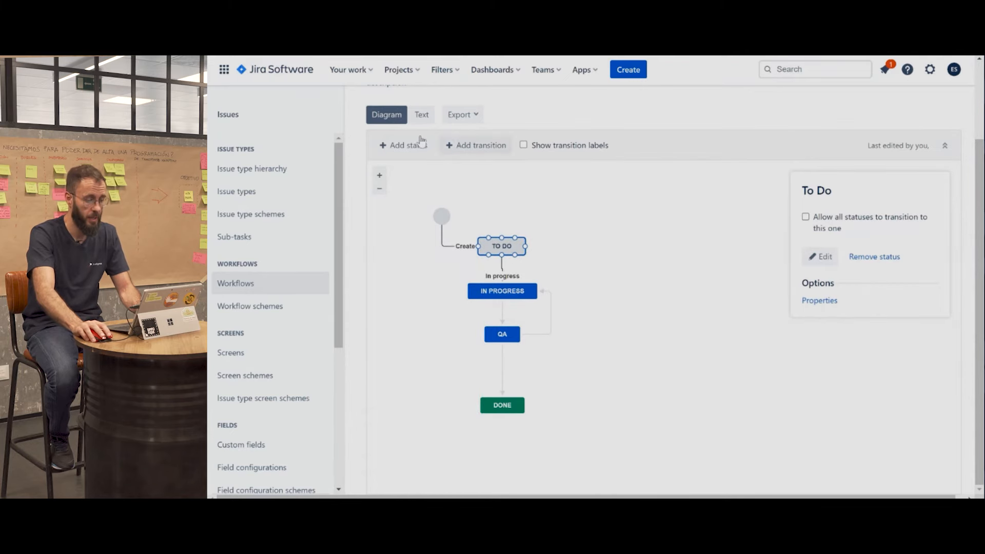
# Create a new status named "Rechazado" in the Done category and add it to the workflow.
pyautogui.click(405, 147)
pyautogui.click(462, 176)
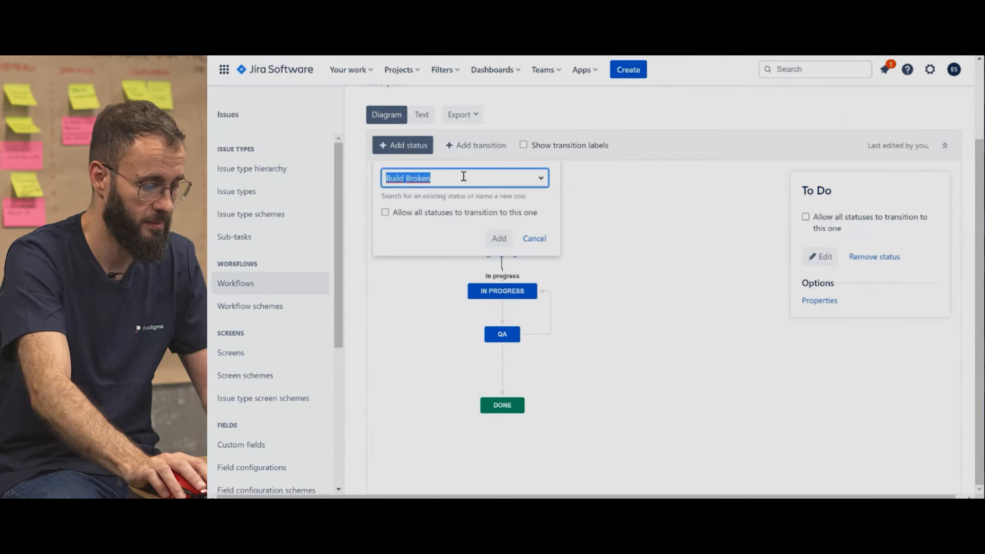
pyautogui.write('rechaz')
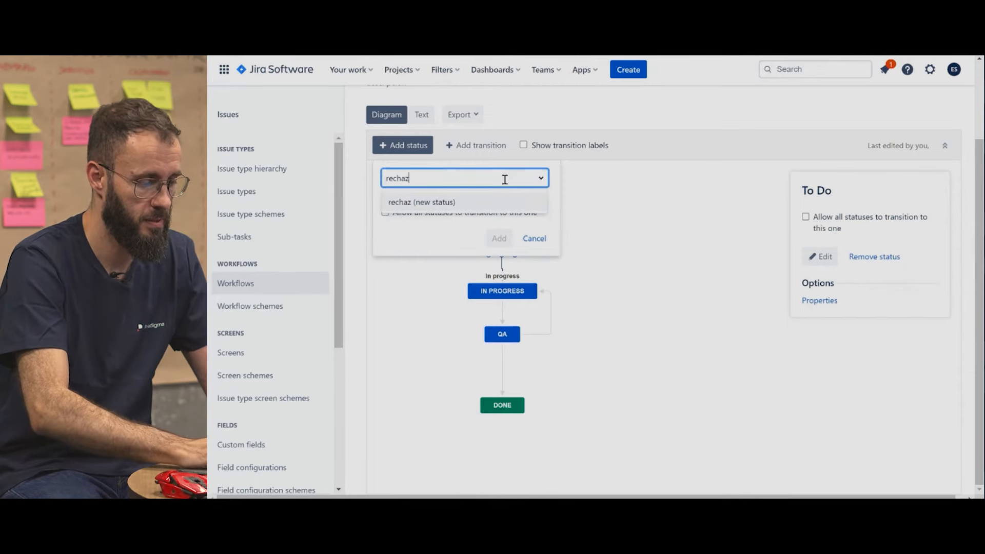
pyautogui.write('ado')
pyautogui.press('Home')
pyautogui.press('Delete')
pyautogui.write('R')
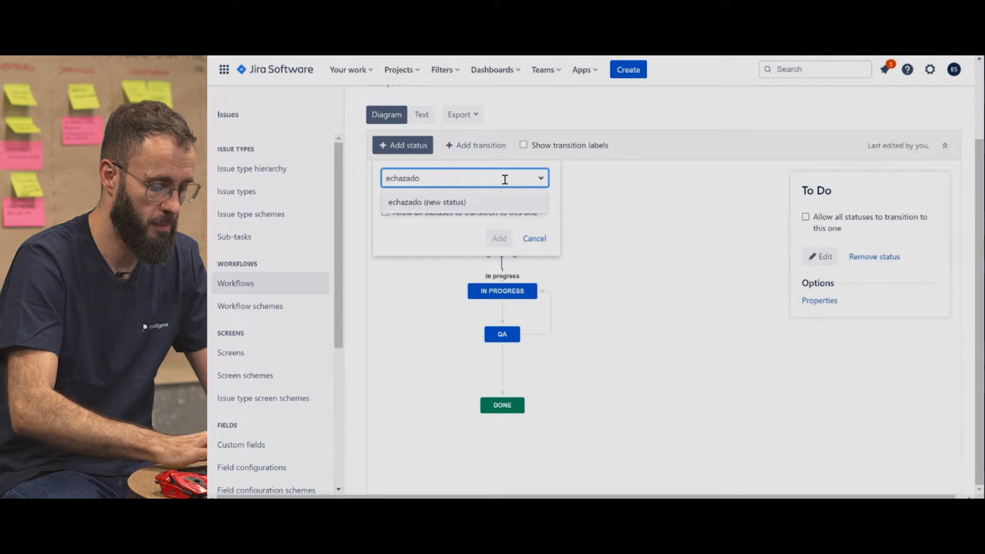
pyautogui.click(488, 200)
pyautogui.click(499, 238)
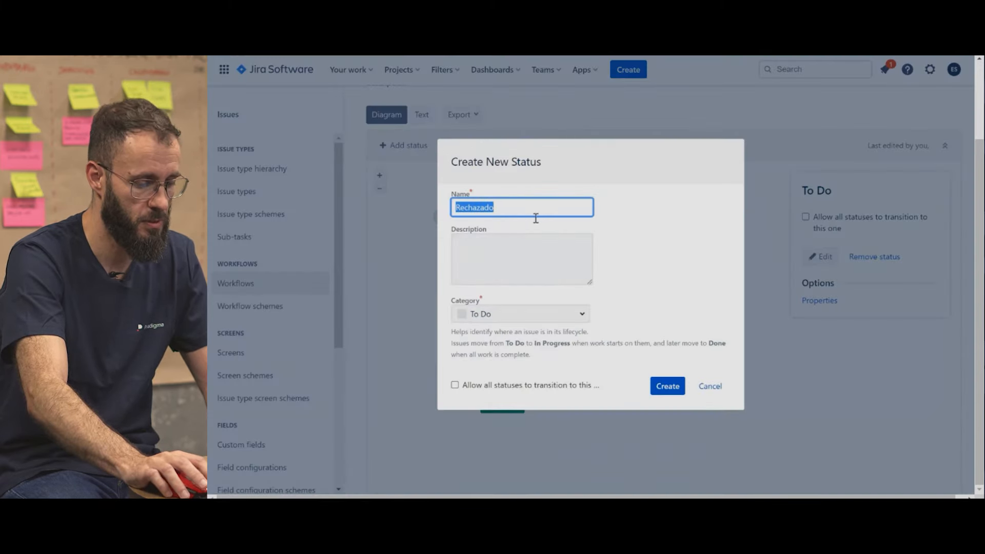
pyautogui.click(580, 314)
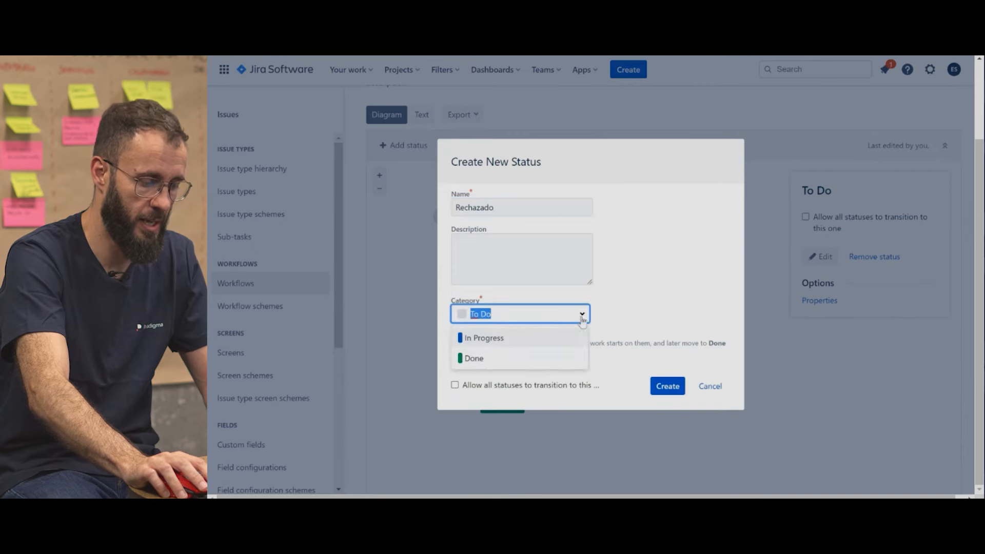
pyautogui.click(494, 355)
pyautogui.click(666, 389)
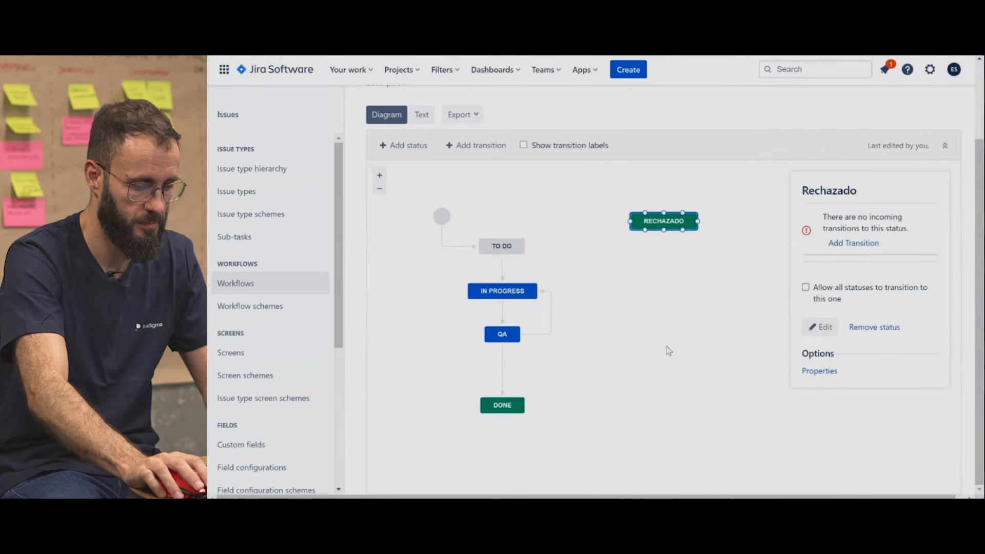
# Move Rechazado level with To Do and add a transition named "Rechazado" from To Do to the Rechazado status.
pyautogui.moveTo(678, 224); pyautogui.dragTo(661, 248)
pyautogui.click(520, 250)
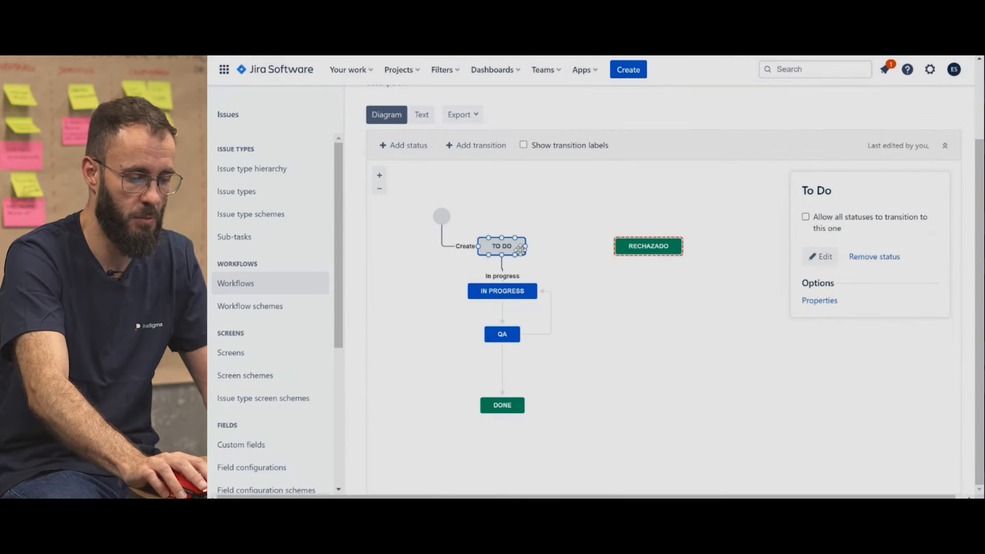
pyautogui.moveTo(525, 246); pyautogui.dragTo(614, 247)
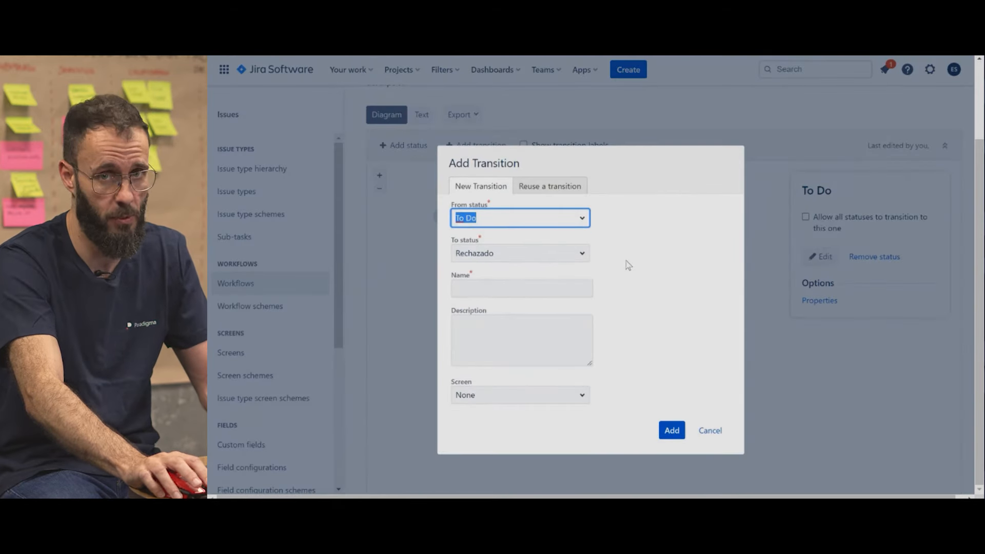
pyautogui.click(482, 288)
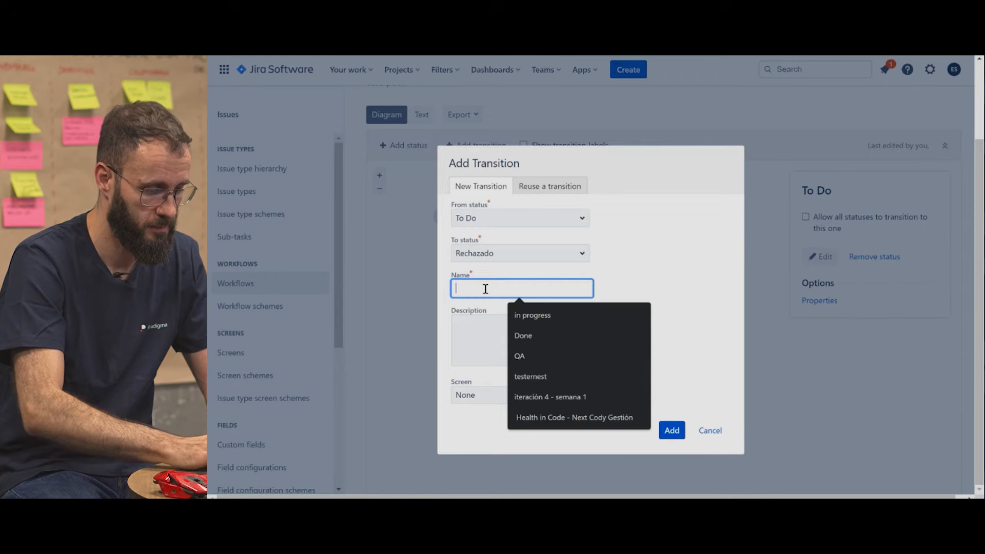
pyautogui.write('Rechaza')
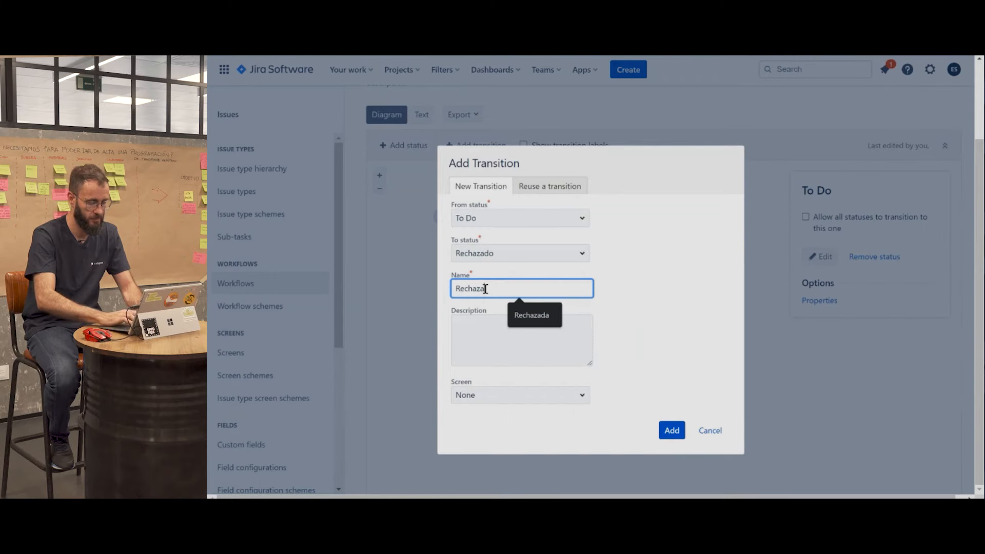
pyautogui.write('do')
pyautogui.click(674, 433)
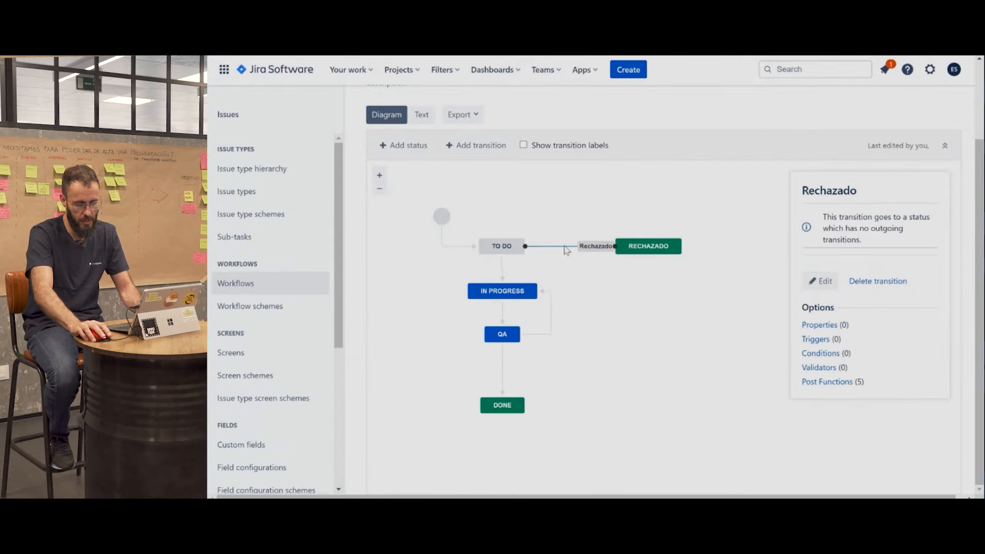
# Review the screen options of the Rechazado transition and save it with the screen left at None.
pyautogui.click(819, 281)
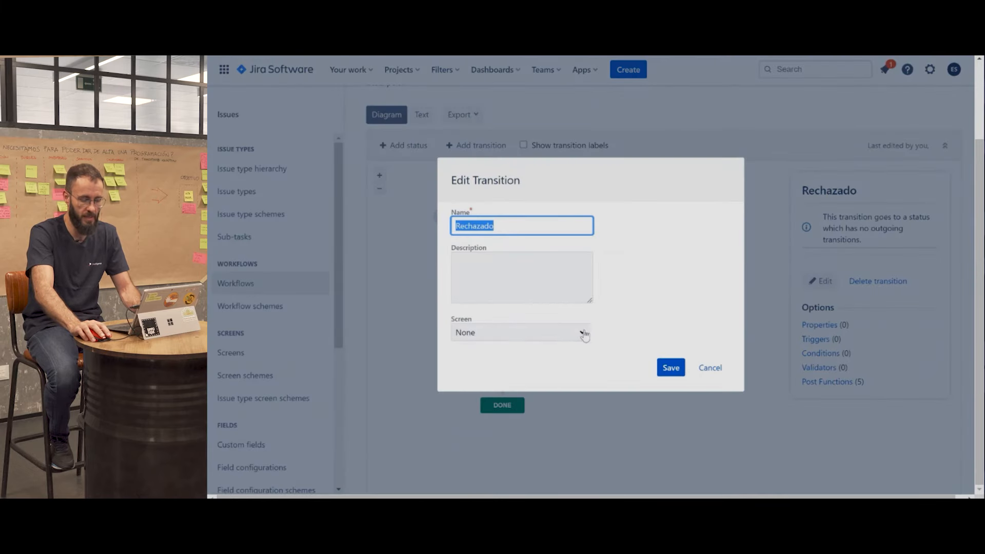
pyautogui.click(584, 335)
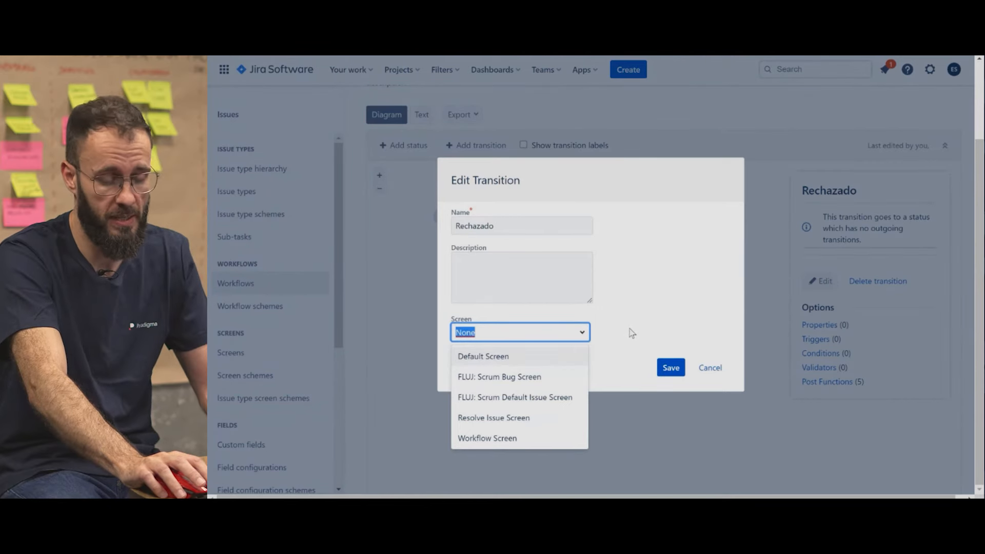
pyautogui.click(631, 332)
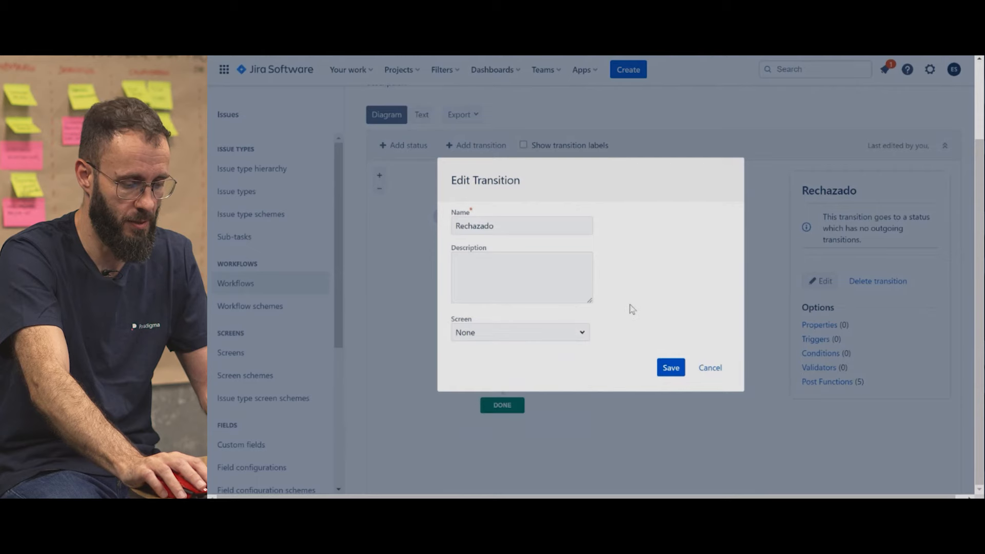
pyautogui.click(674, 369)
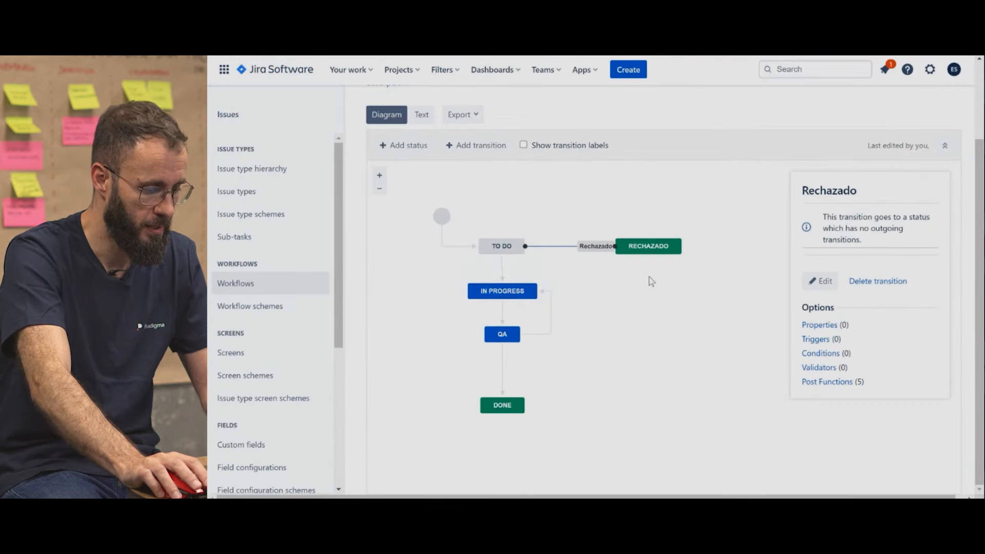
# Add a "User Is In Project Role" condition to the Done transition between QA and Done.
pyautogui.click(502, 269)
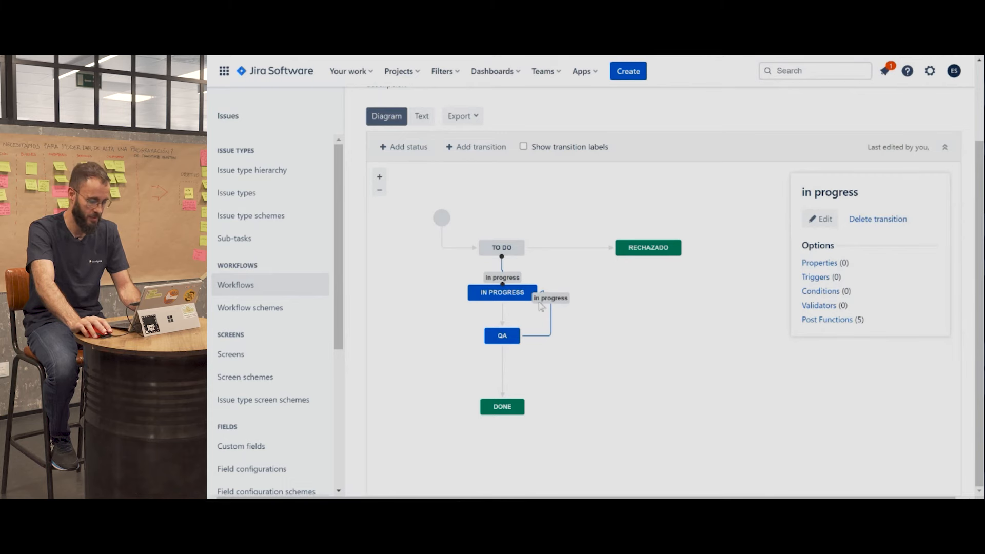
pyautogui.click(503, 365)
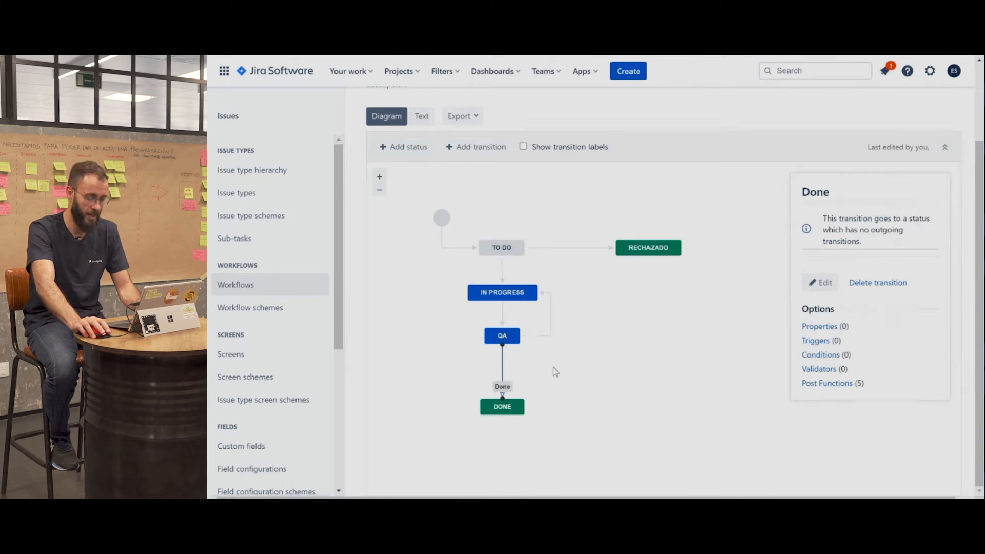
pyautogui.click(826, 356)
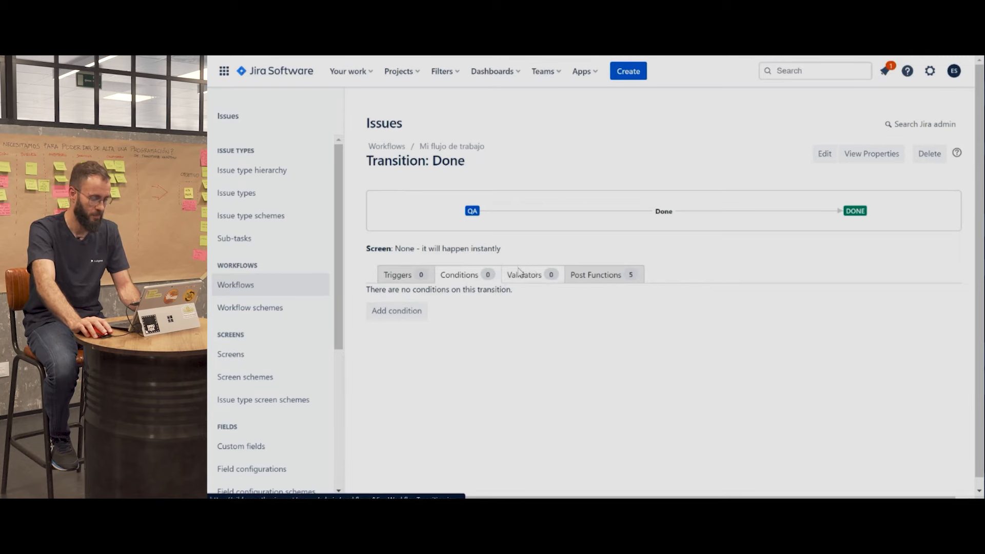
pyautogui.click(384, 317)
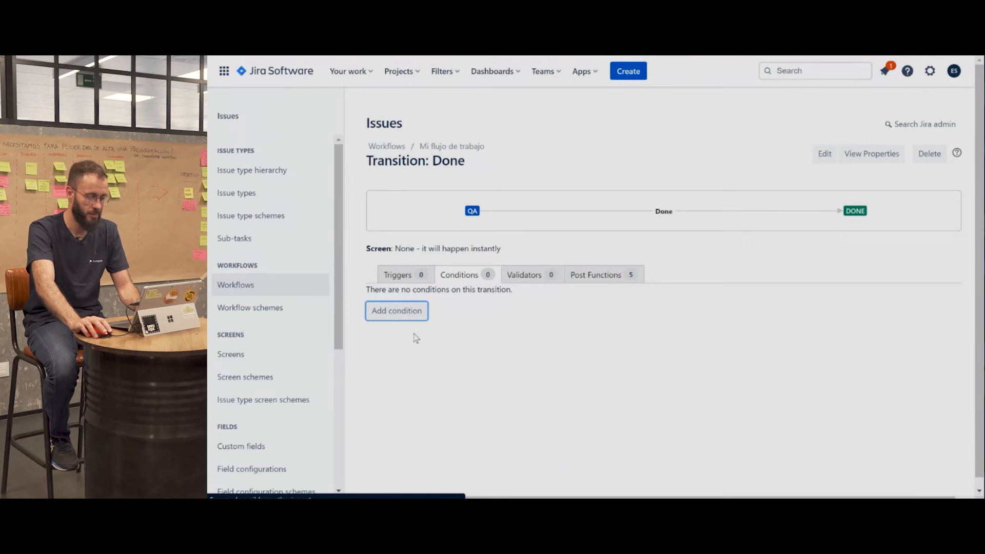
pyautogui.scroll(-2, 431, 382)
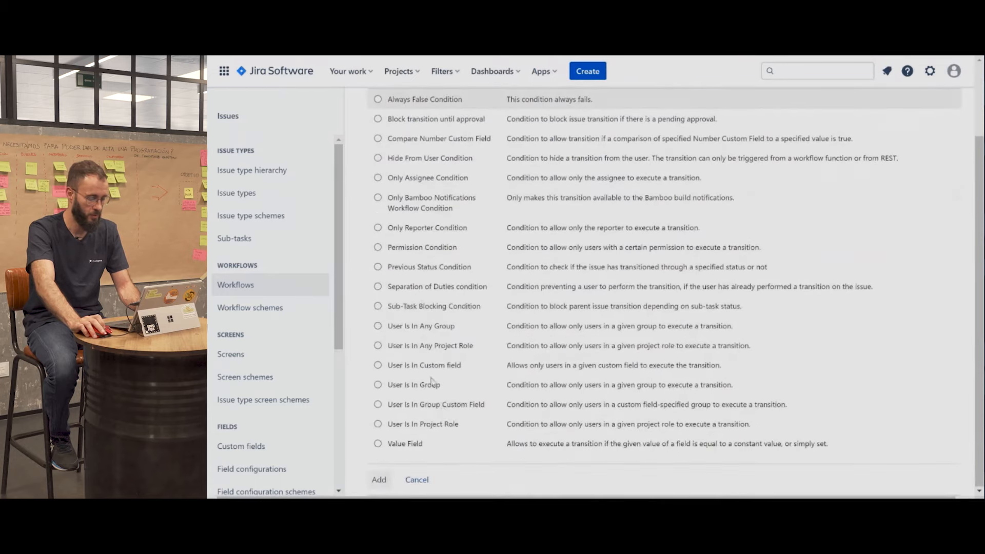
pyautogui.scroll(2, 440, 405)
pyautogui.scroll(-2, 428, 313)
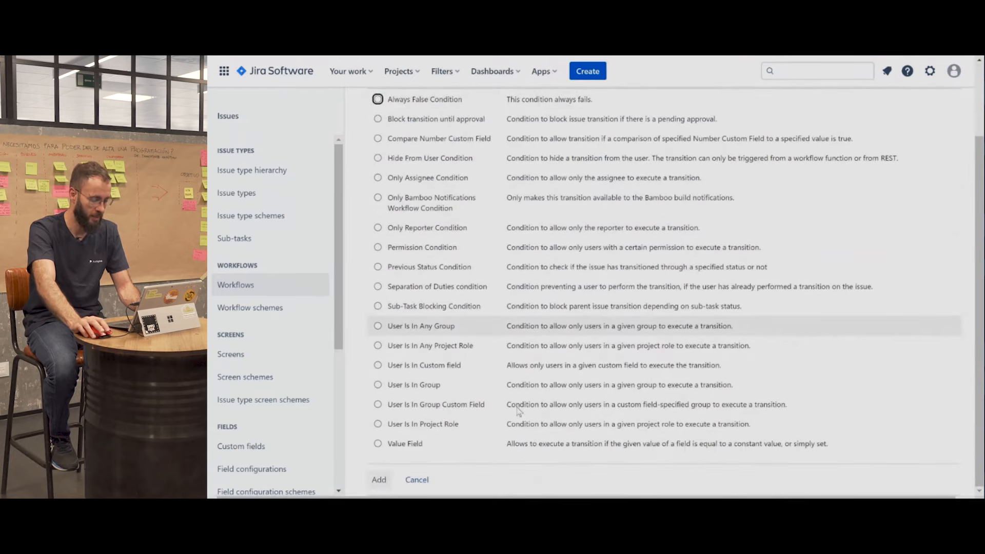
pyautogui.click(378, 424)
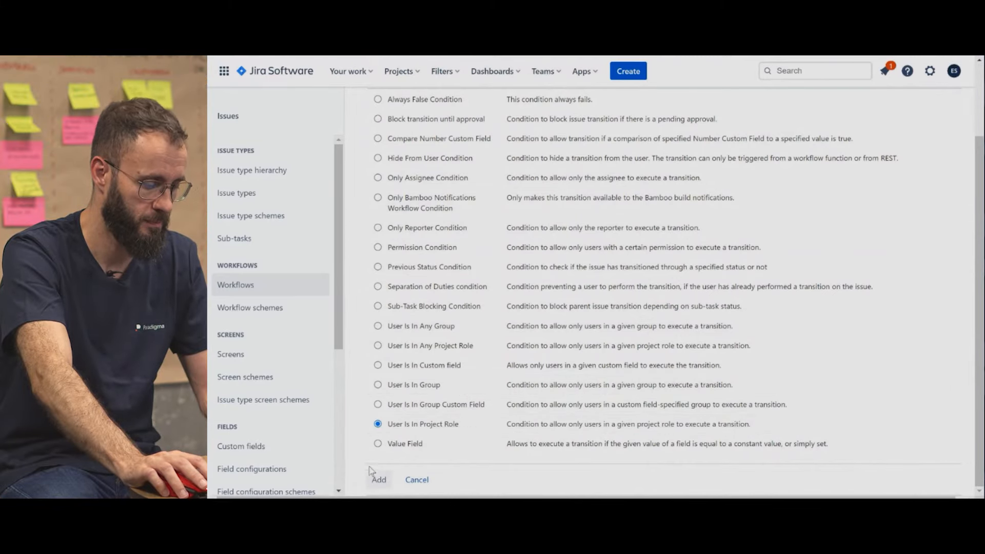
pyautogui.click(379, 480)
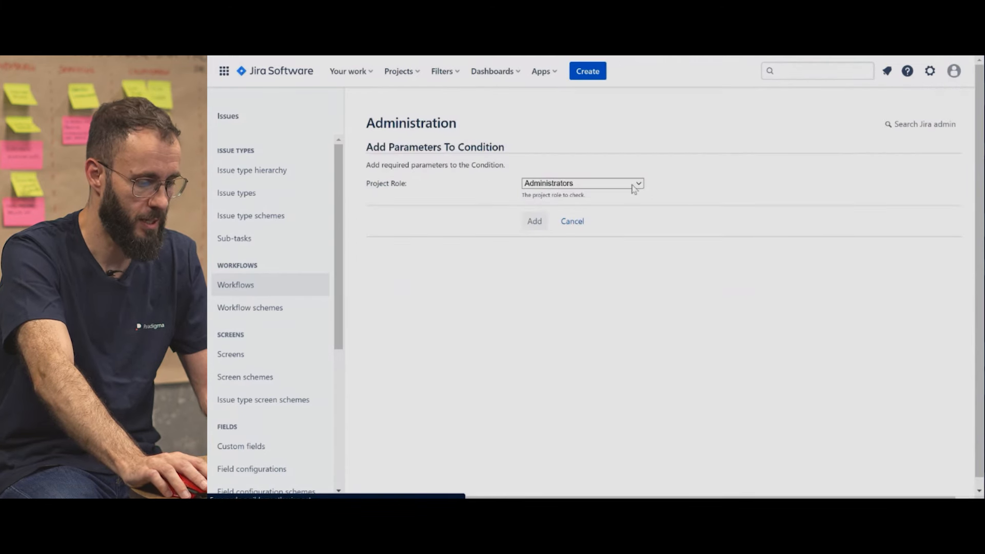
# Set the condition's project role to QA, add it to the transition, and return to the workflow diagram.
pyautogui.click(635, 185)
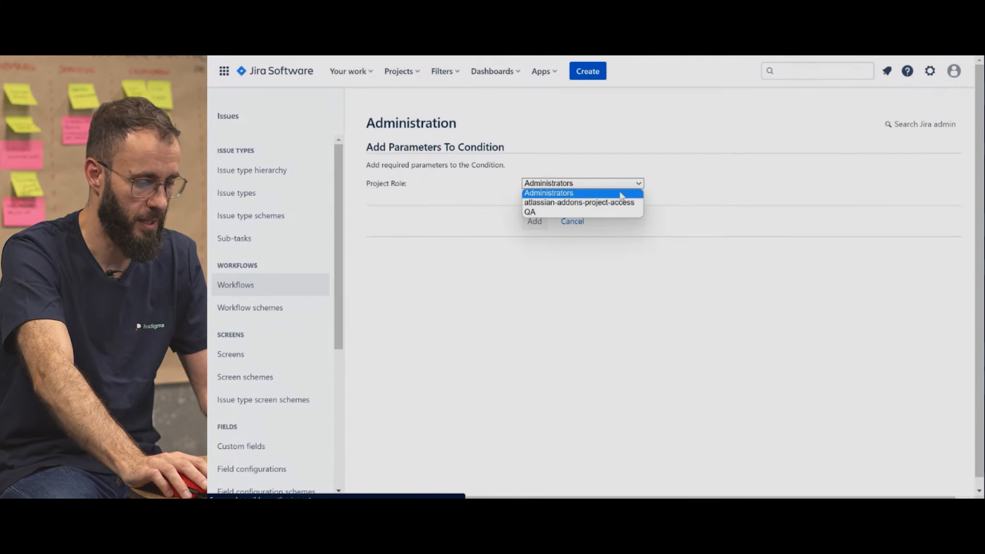
pyautogui.click(545, 212)
pyautogui.click(533, 223)
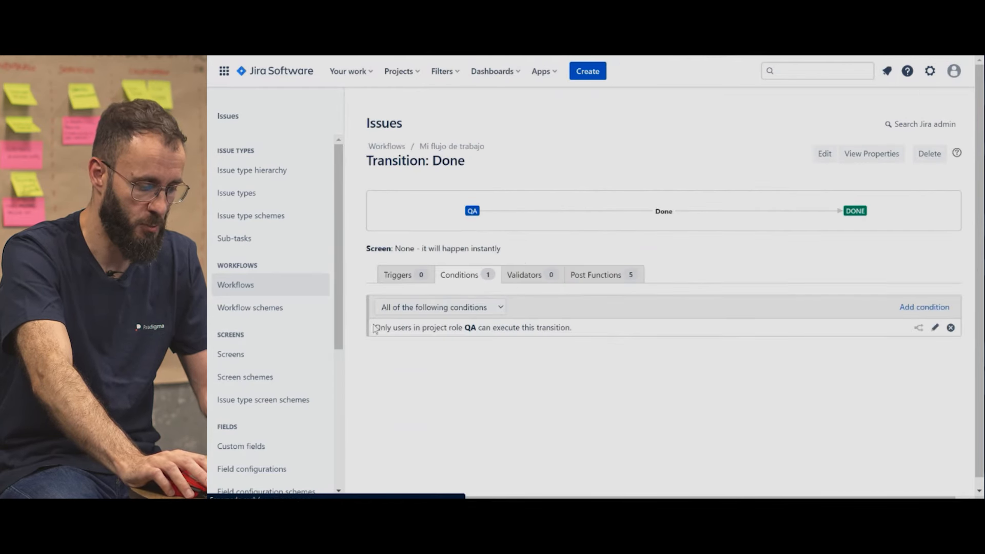
pyautogui.moveTo(376, 329); pyautogui.dragTo(590, 327)
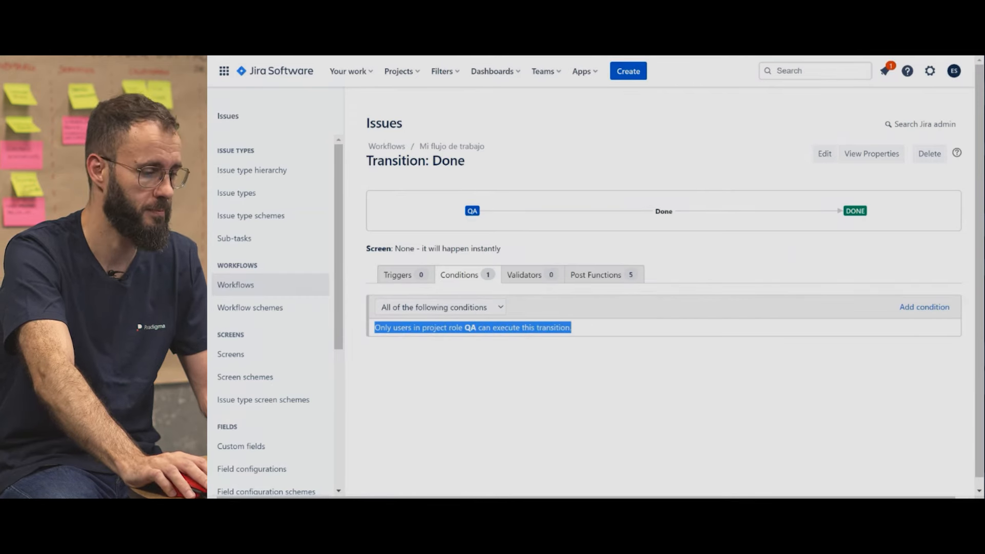
pyautogui.hotkey('alt', 'Left')
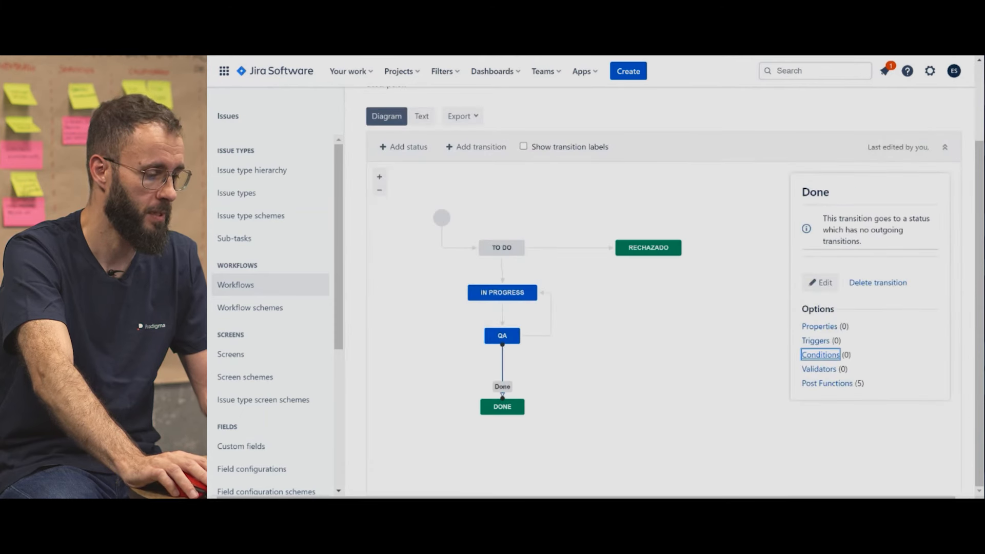
pyautogui.click(593, 396)
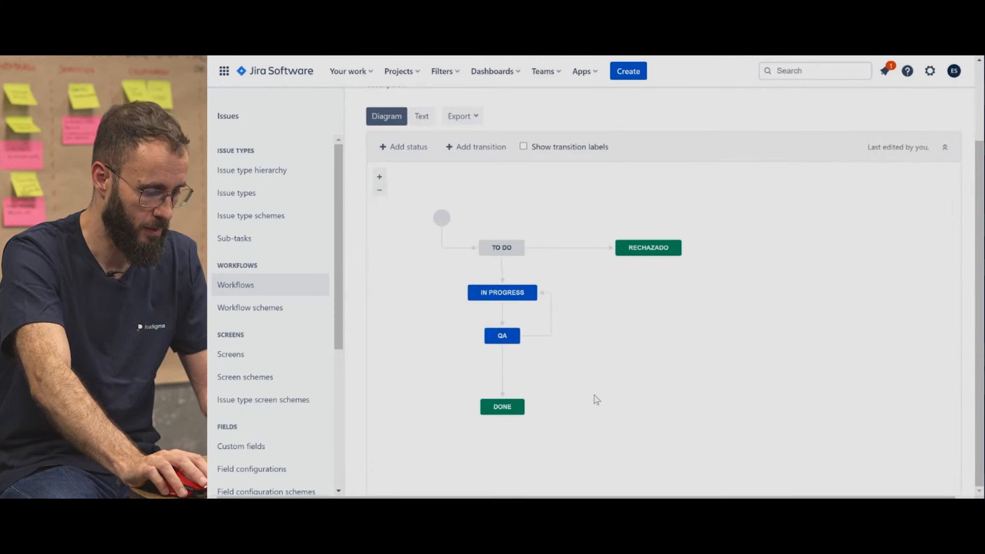
# Add an "Update Issue Field" post function to the Done transition between QA and Done.
pyautogui.click(502, 374)
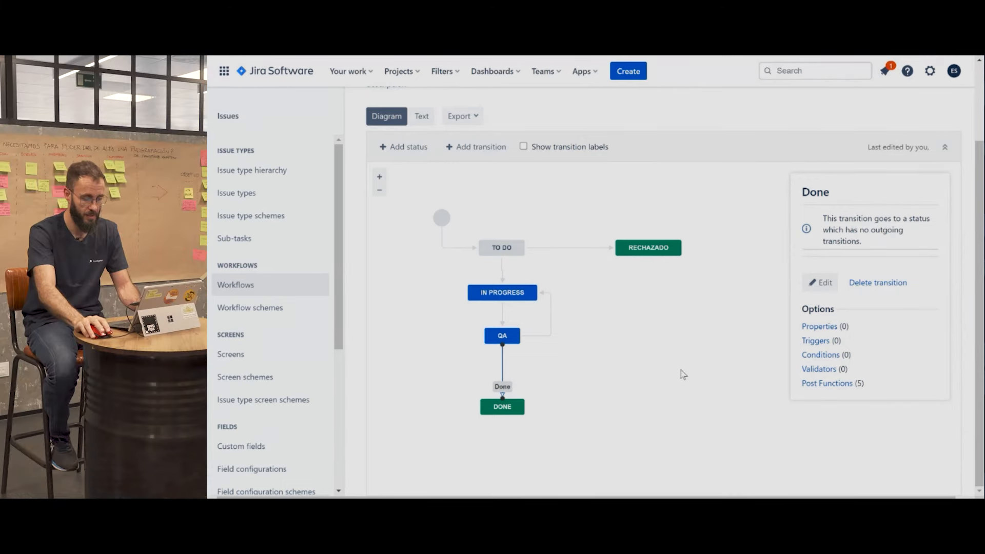
pyautogui.click(841, 385)
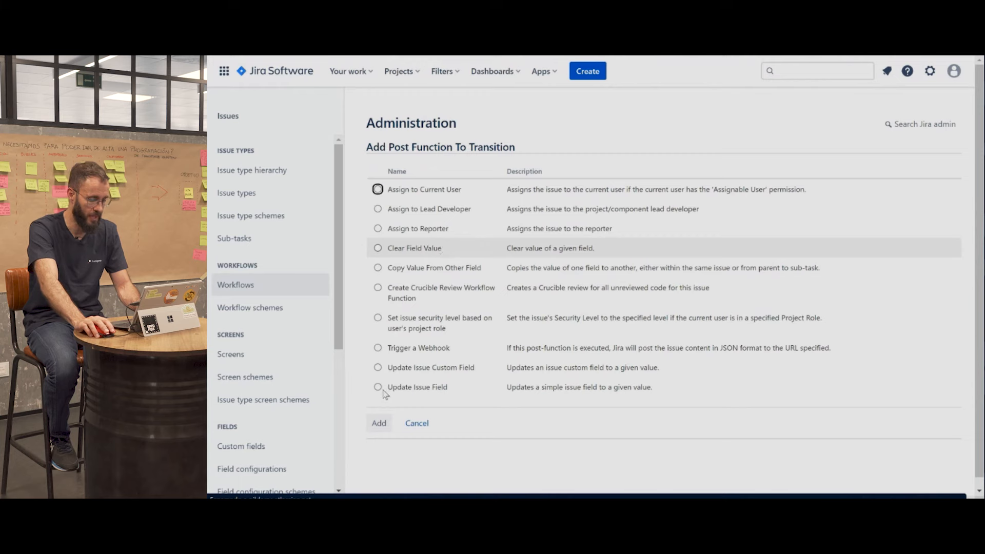
pyautogui.click(378, 387)
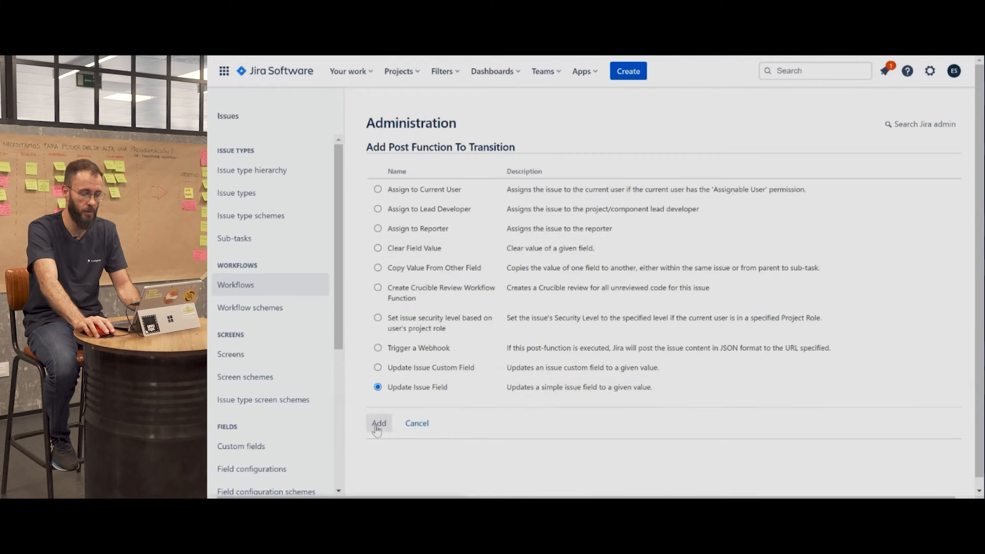
pyautogui.click(378, 425)
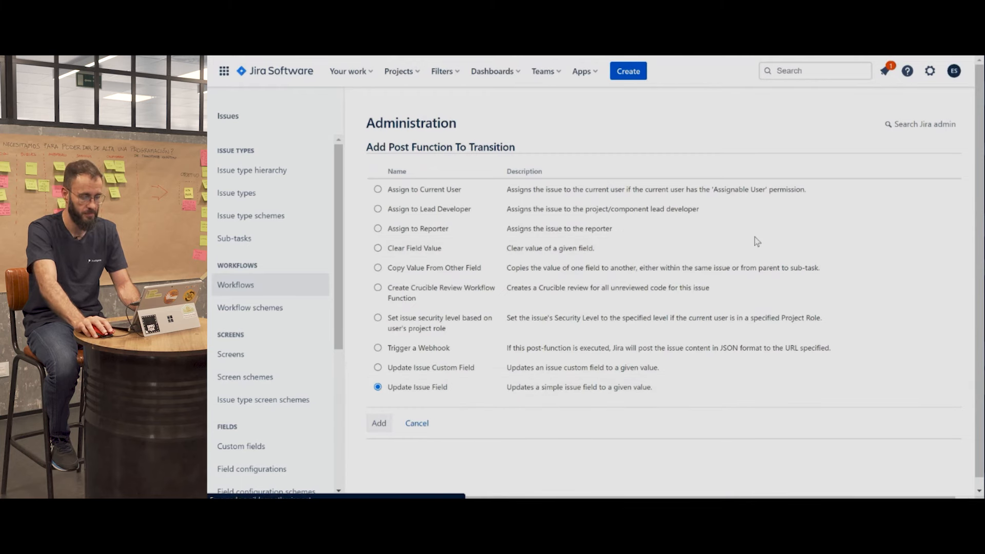
# Configure the post function to set the Resolution field to Done, add it, and return to the workflow diagram.
pyautogui.click(550, 183)
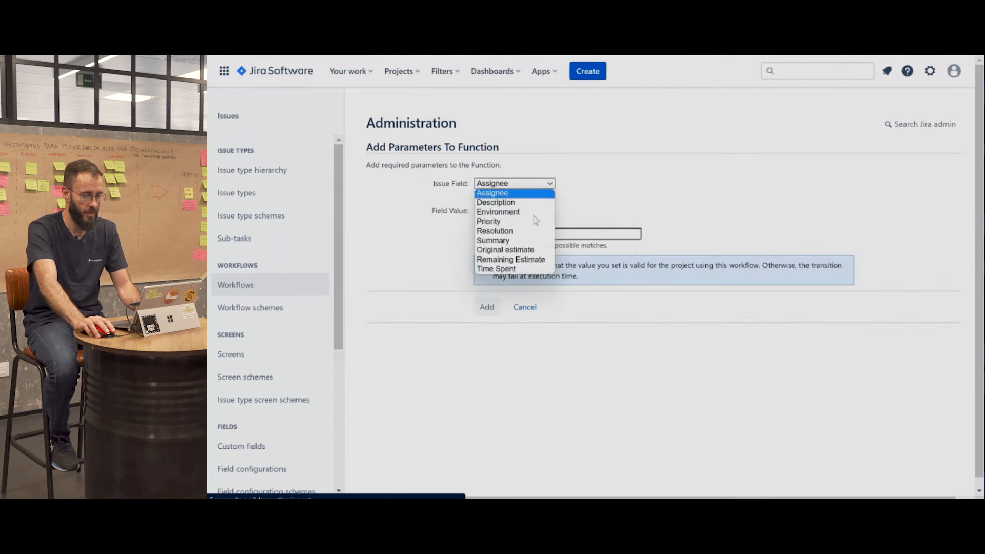
pyautogui.click(532, 230)
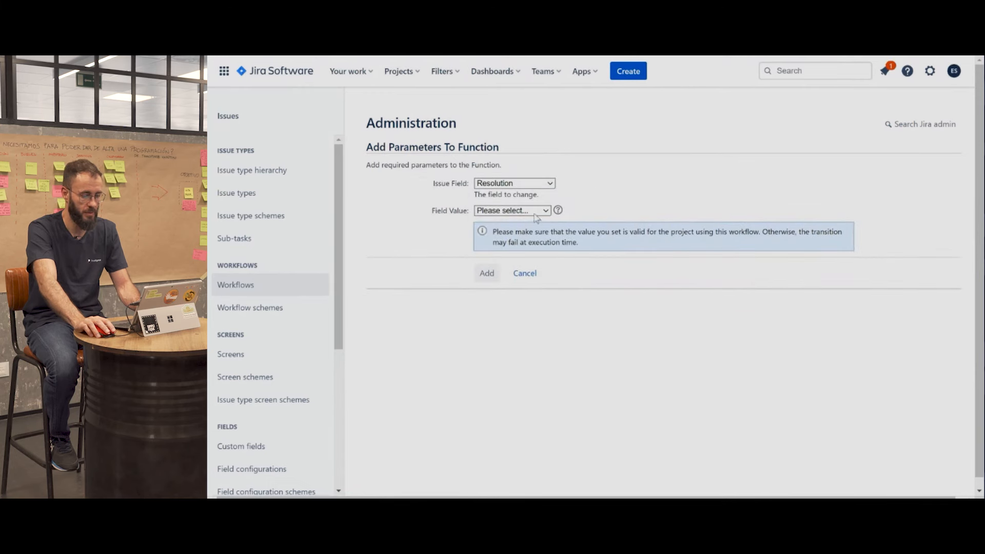
pyautogui.click(530, 213)
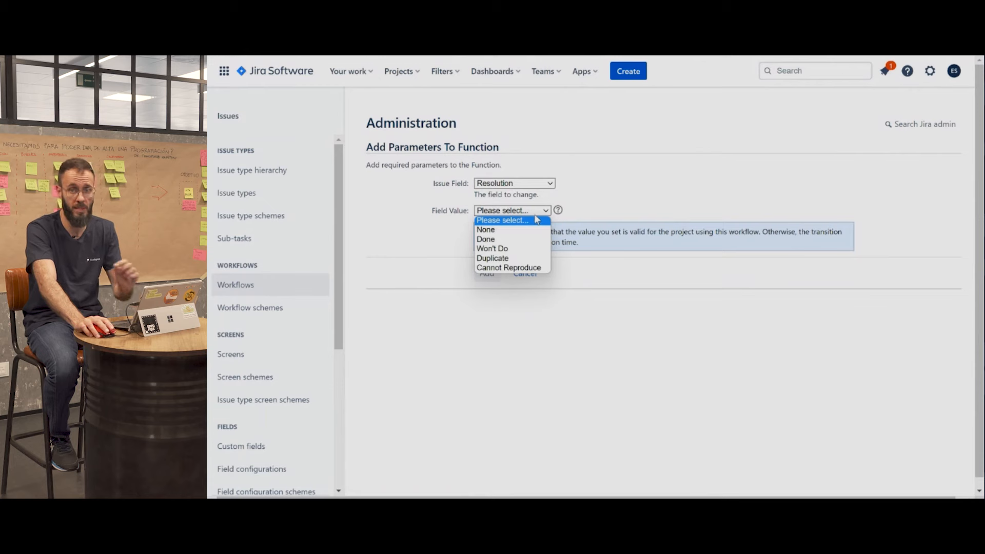
pyautogui.click(532, 244)
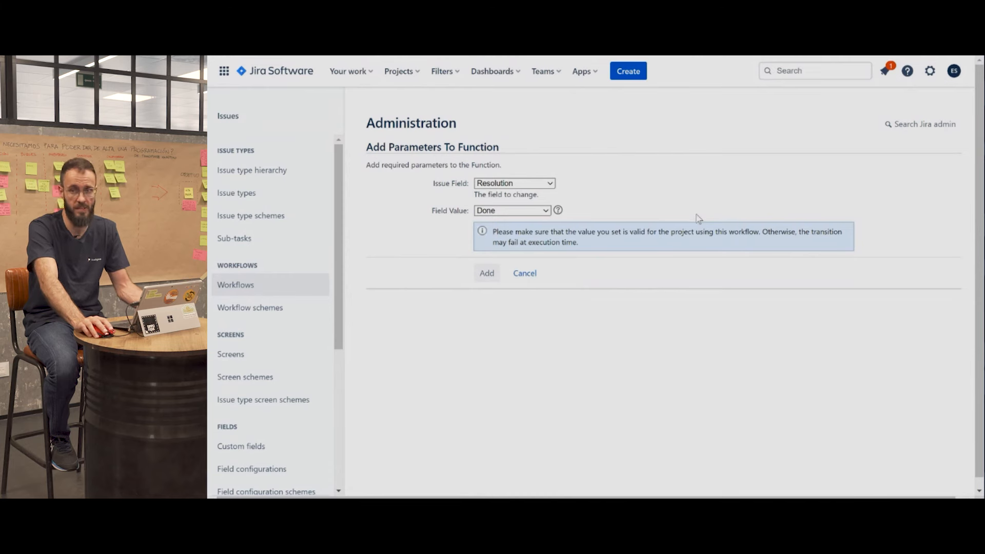
pyautogui.click(496, 272)
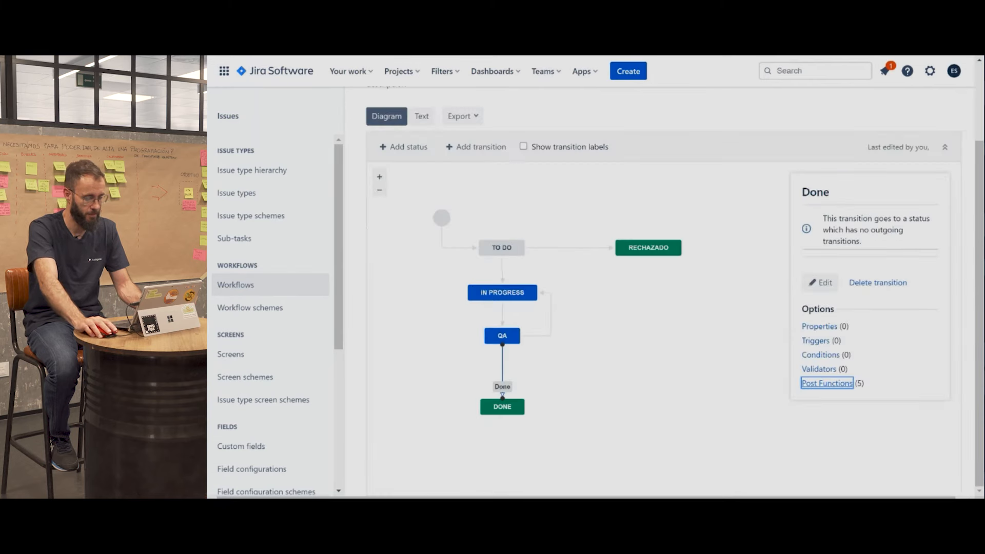
# Add an "Update Issue Field" post function to the Rechazado transition that sets Resolution to Won't Do, and return to the diagram.
pyautogui.click(594, 248)
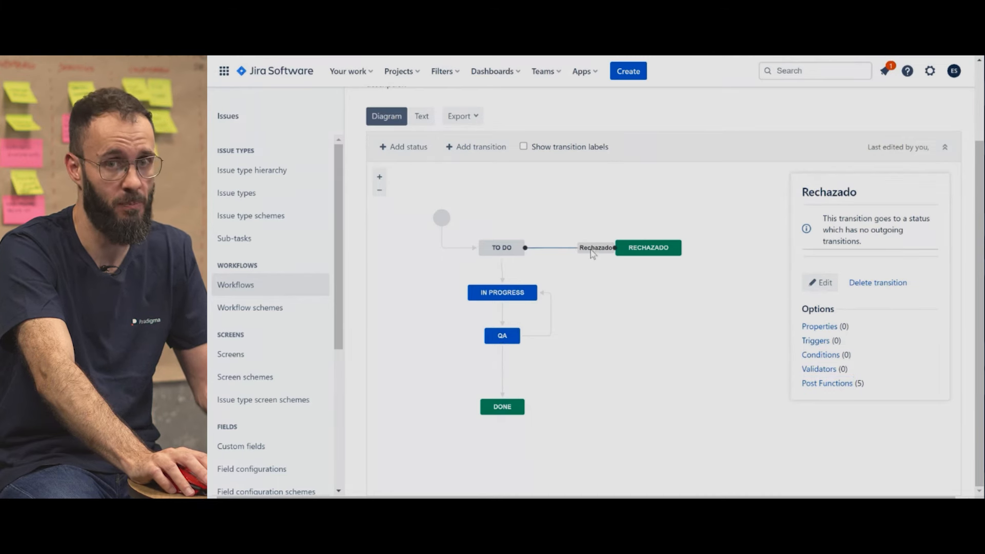
pyautogui.click(821, 385)
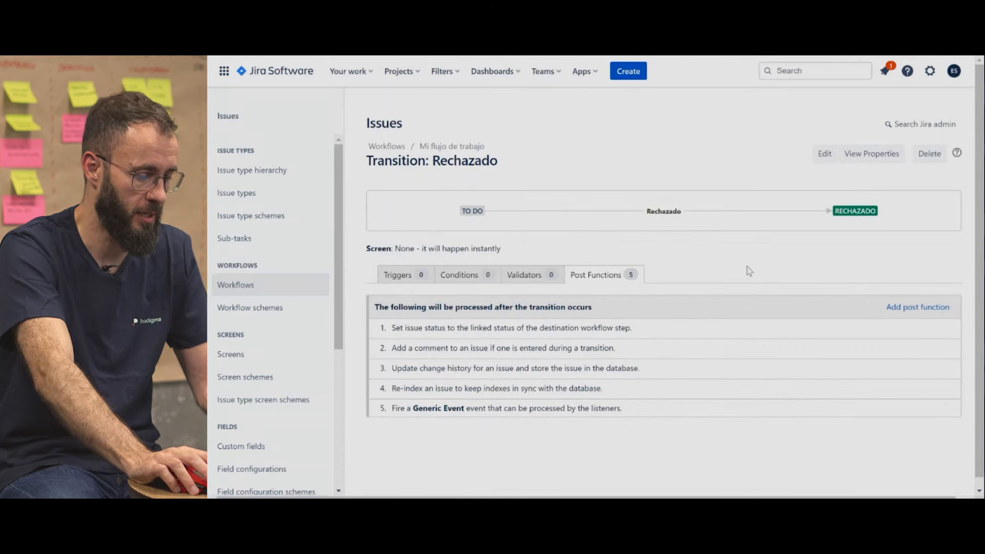
pyautogui.click(907, 306)
pyautogui.click(537, 184)
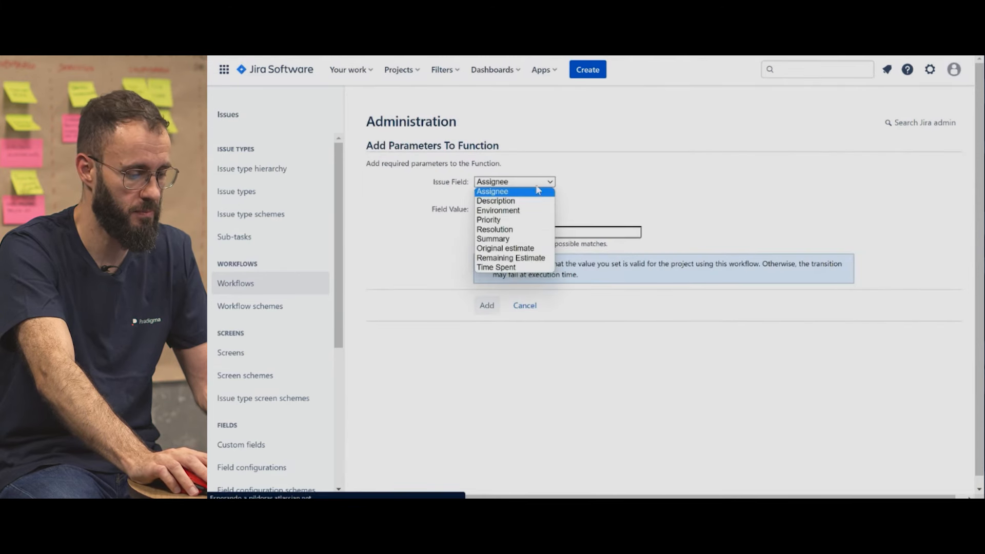
pyautogui.click(513, 229)
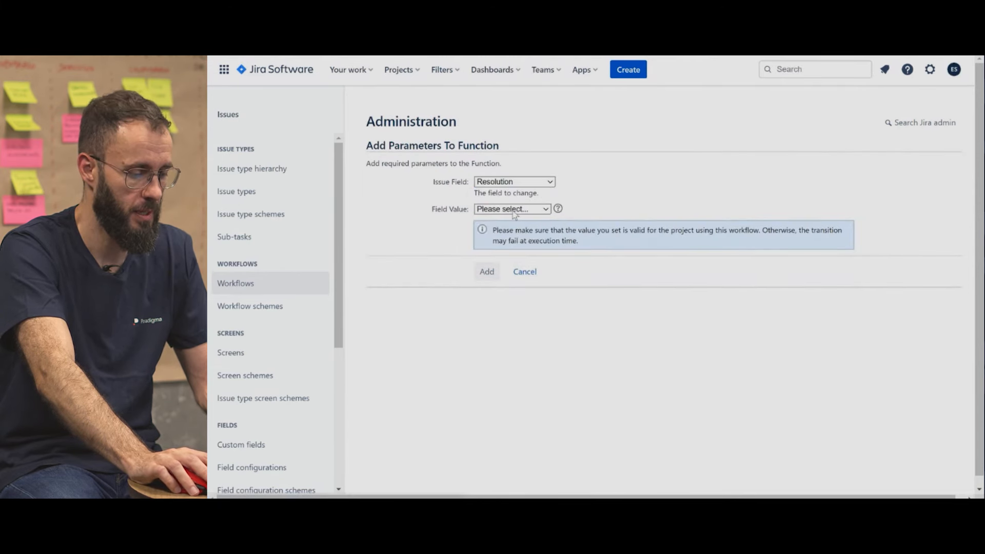
pyautogui.click(514, 210)
pyautogui.click(513, 247)
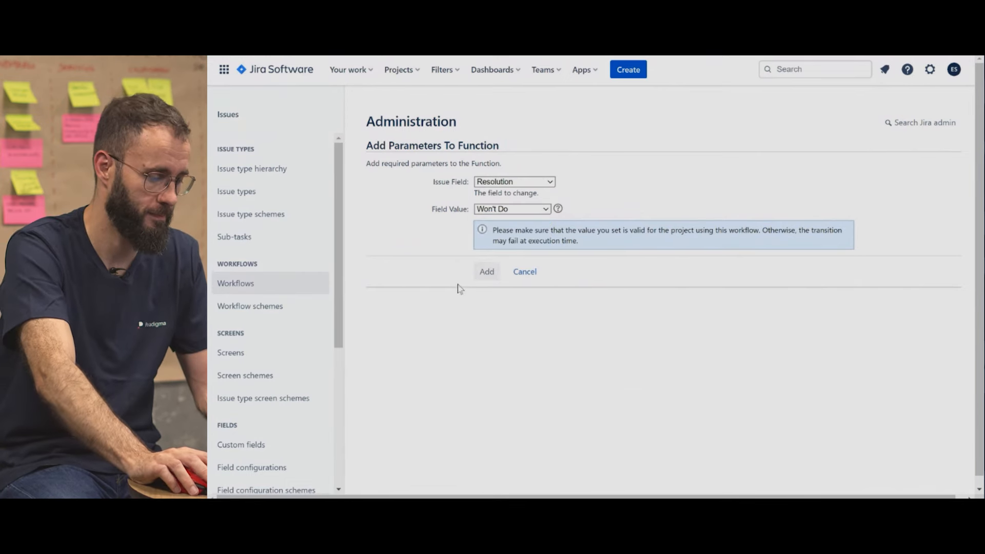
pyautogui.click(492, 278)
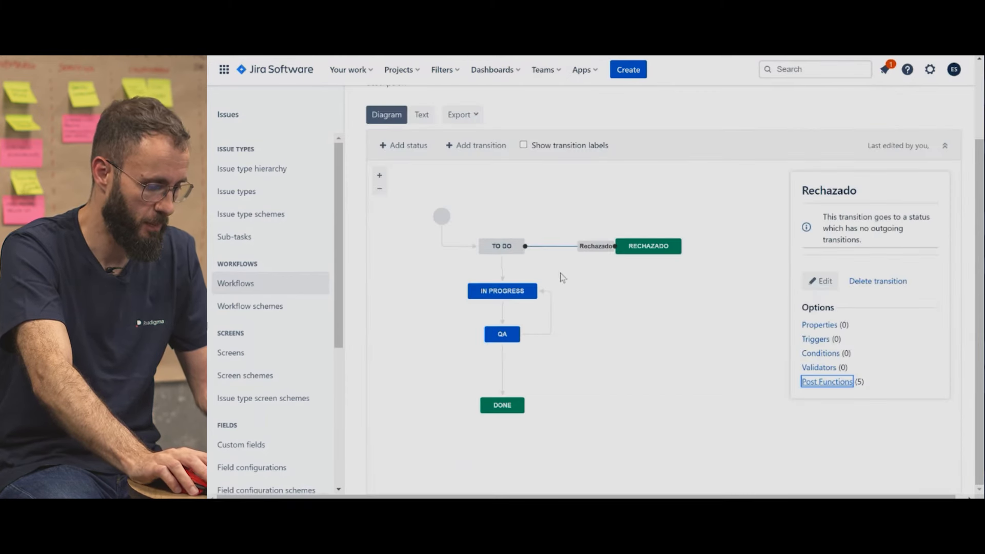
# Add a "Field Required Validator" to the in progress transition.
pyautogui.click(502, 268)
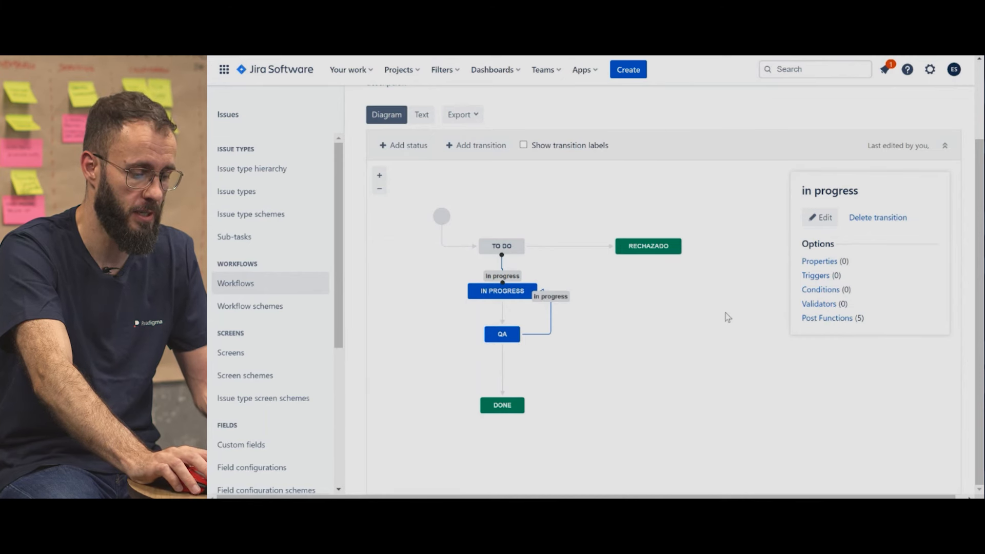
pyautogui.click(821, 303)
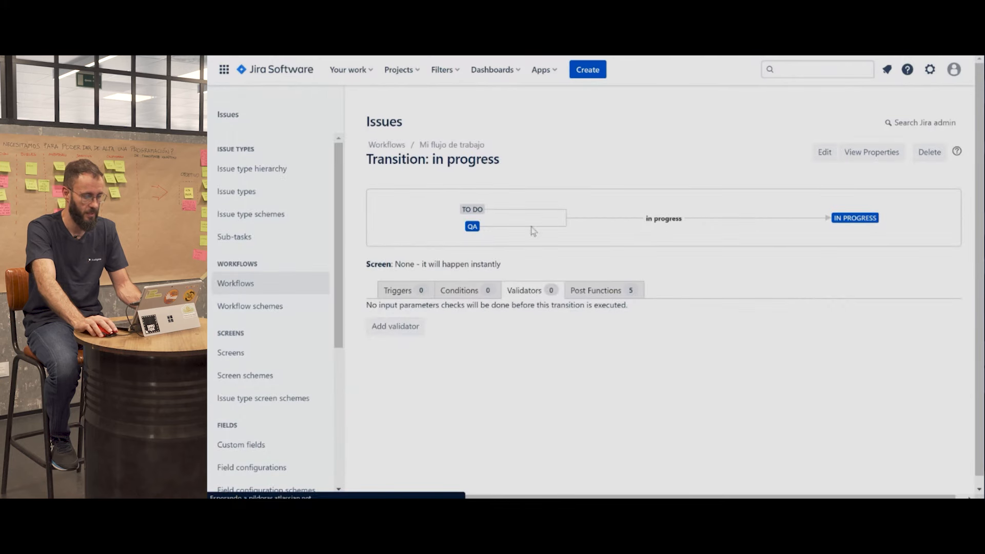
pyautogui.click(387, 334)
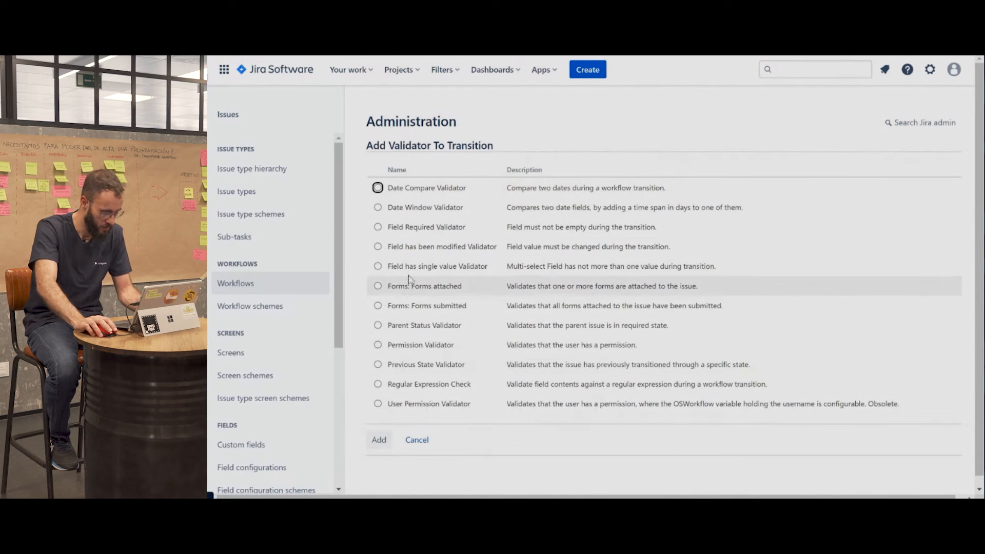
pyautogui.click(405, 226)
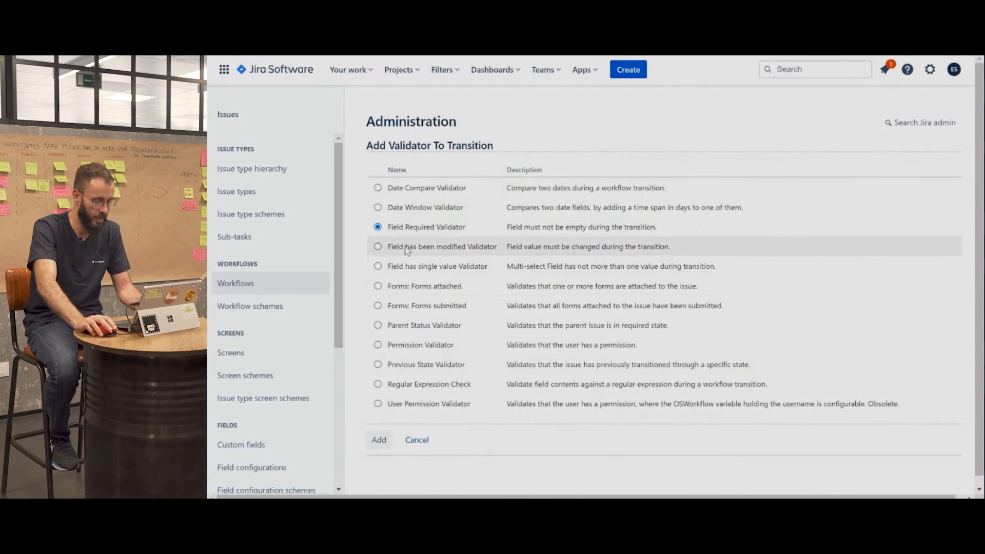
pyautogui.click(379, 444)
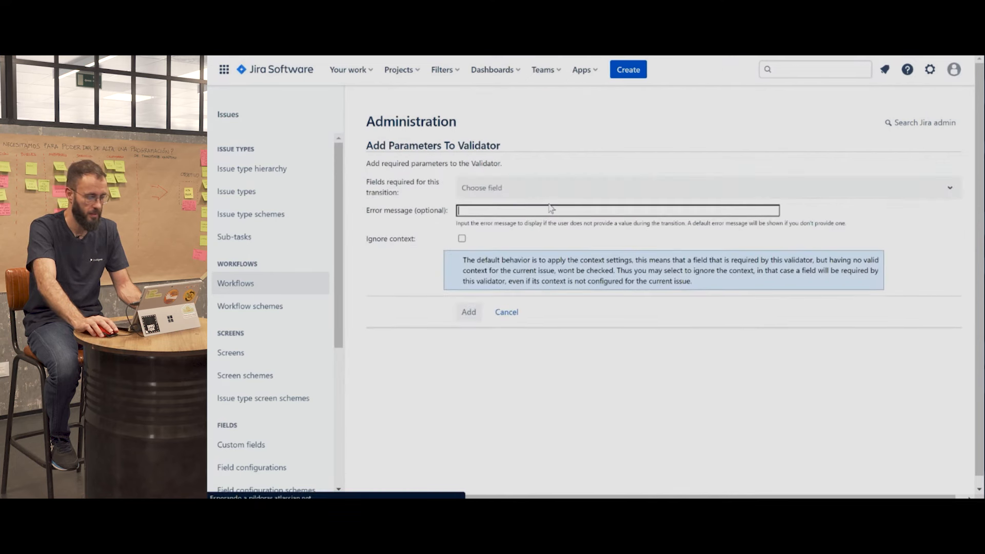
# Make Story Points the field required by the validator.
pyautogui.click(534, 188)
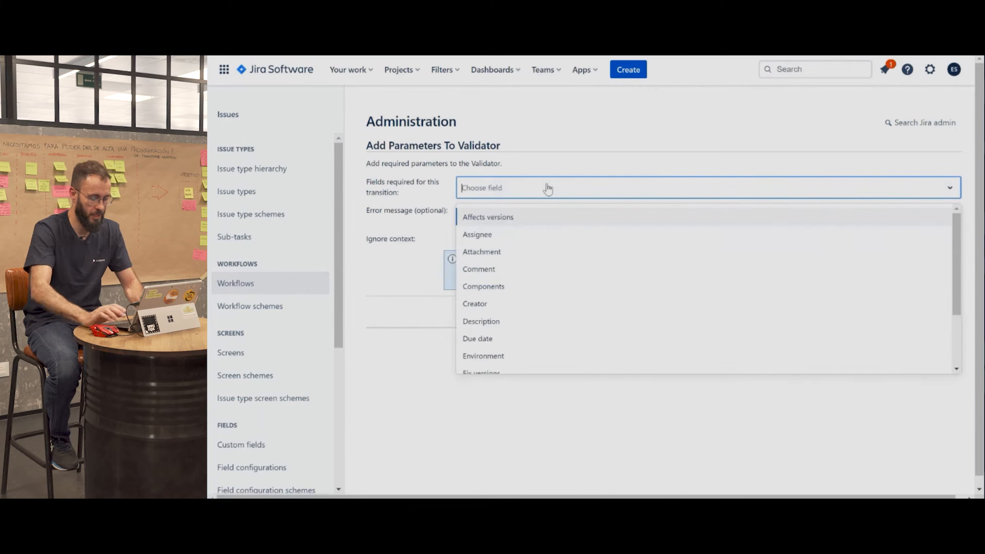
pyautogui.write('sotry')
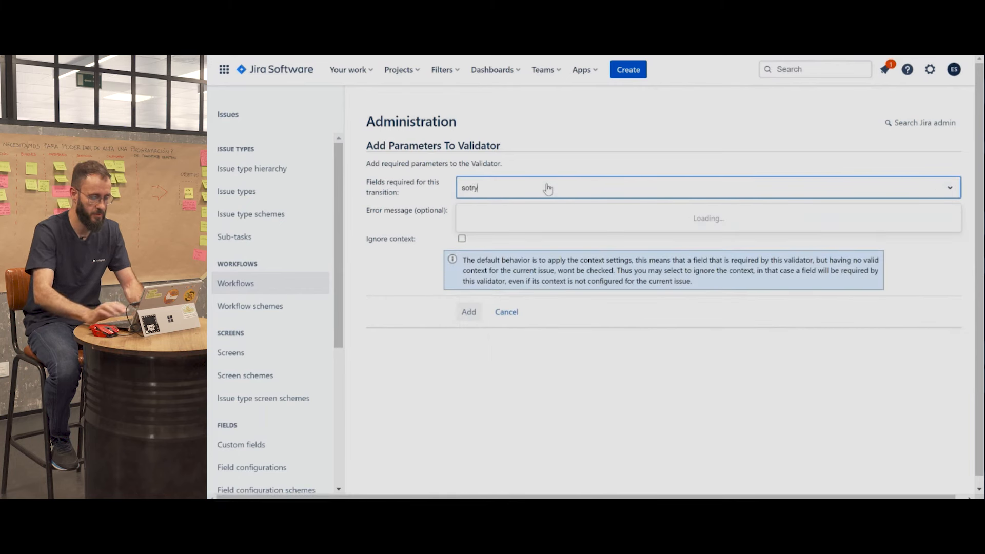
pyautogui.press('BackSpace')
pyautogui.press('BackSpace')
pyautogui.press('BackSpace')
pyautogui.write('story')
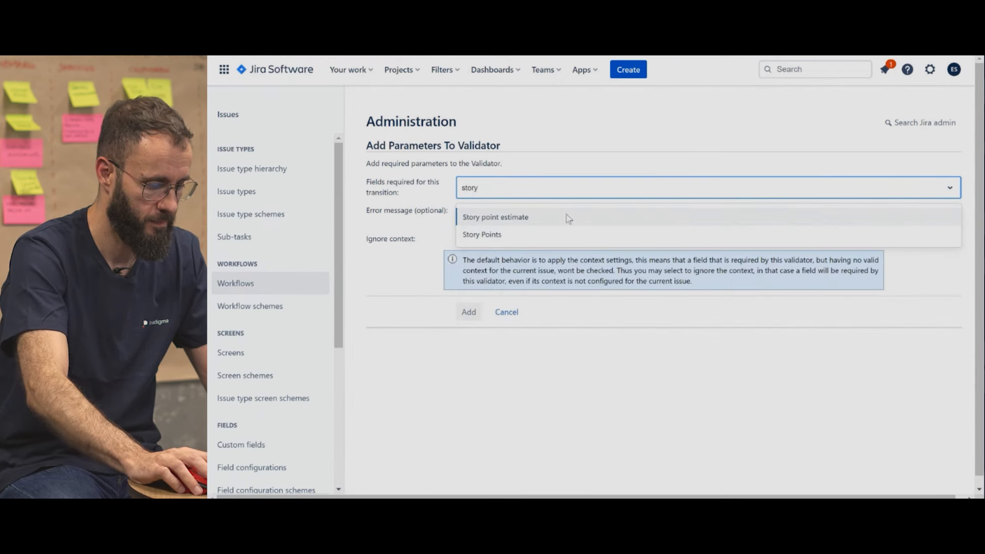
pyautogui.click(580, 233)
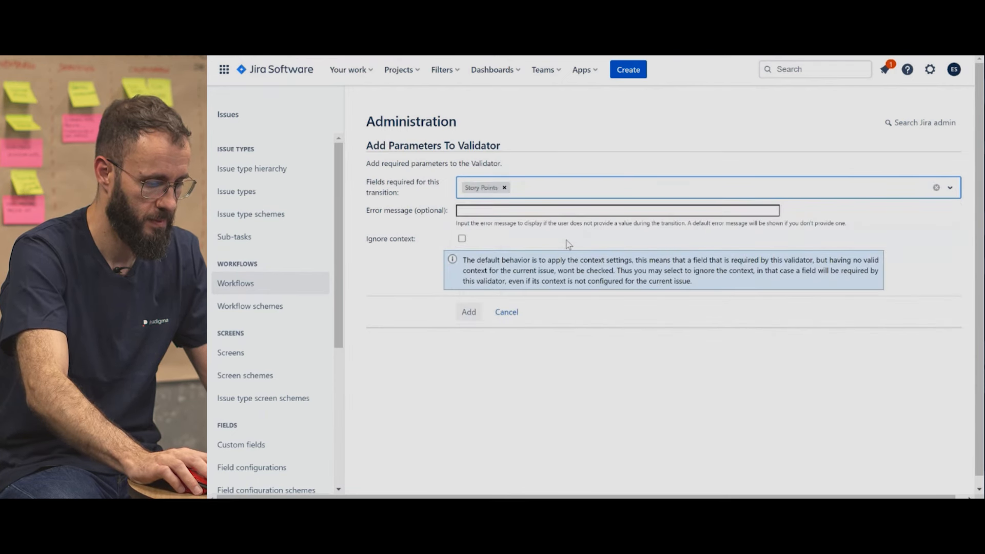
# Set the validator's error message to "La tarea no ha sido estimada.", add the validator, and return to the workflow diagram.
pyautogui.click(478, 207)
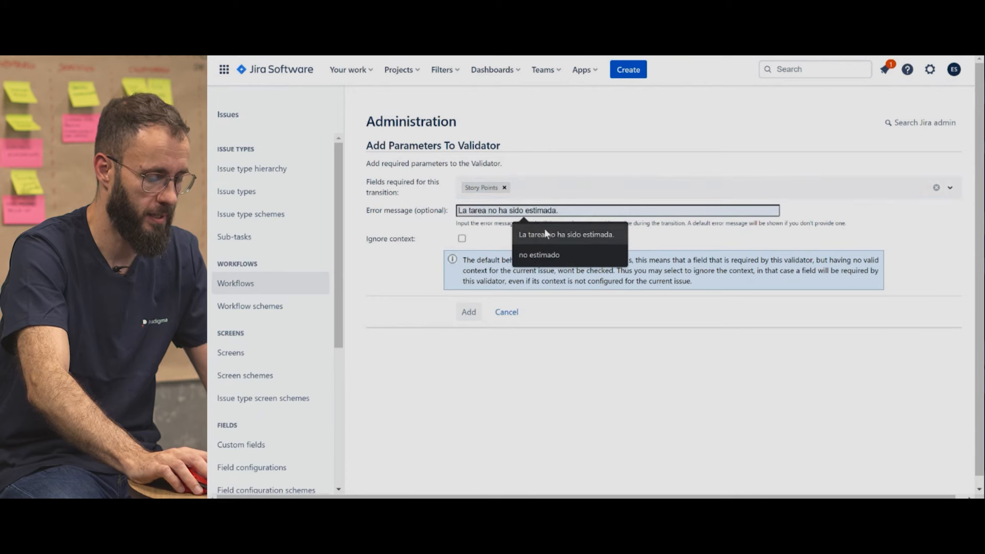
pyautogui.click(573, 234)
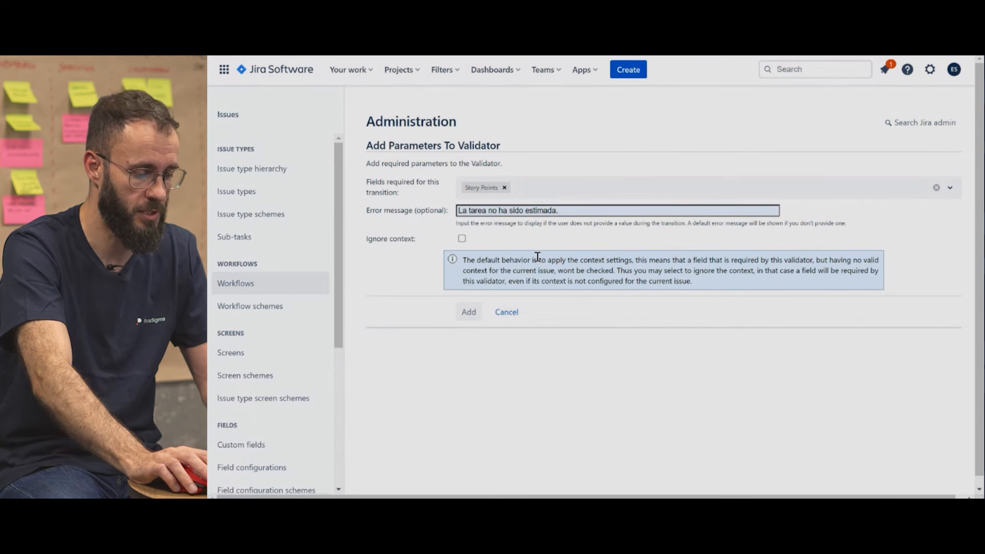
pyautogui.click(471, 313)
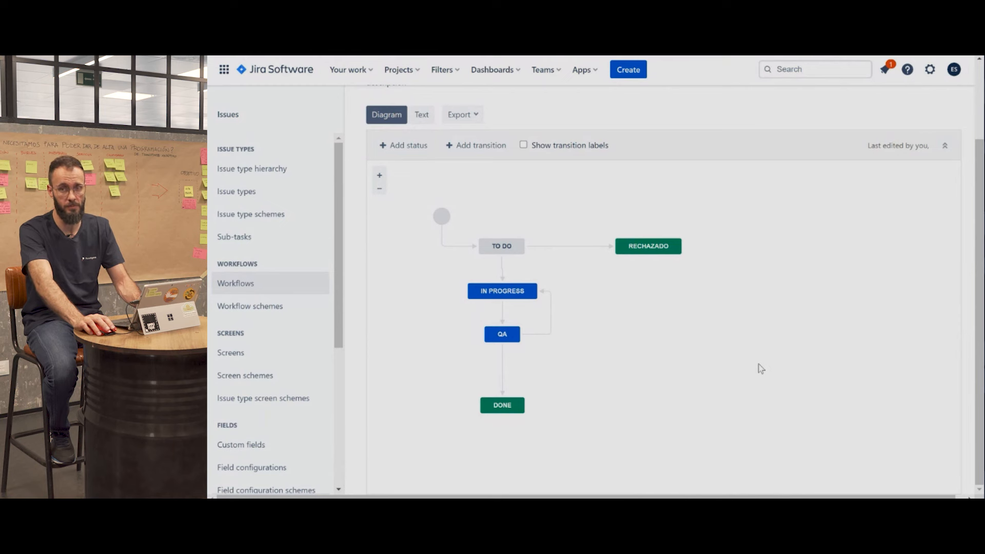
# Open the "FLUJ: Software Simplified Workflow Scheme" for editing and view the diagram of its current workflow.
pyautogui.click(257, 306)
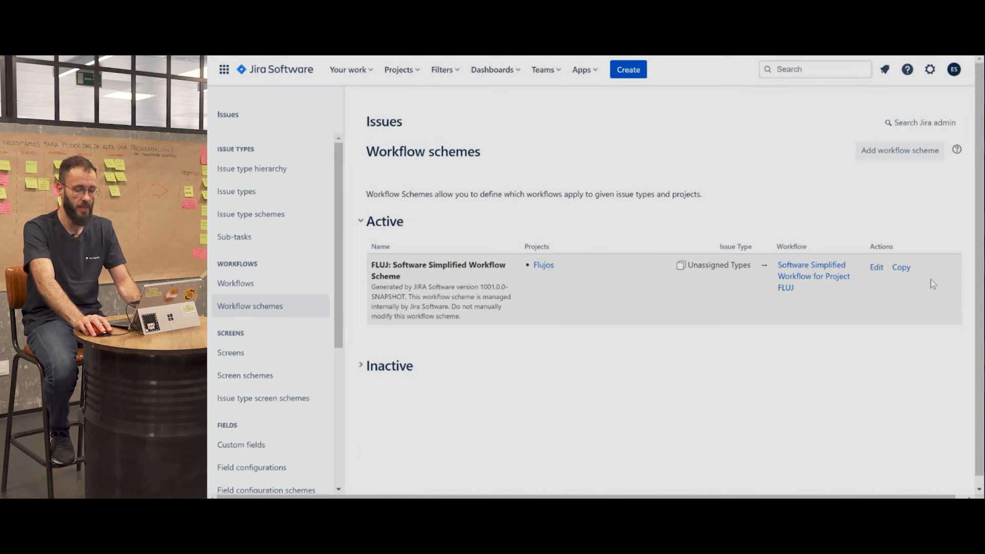
pyautogui.click(876, 266)
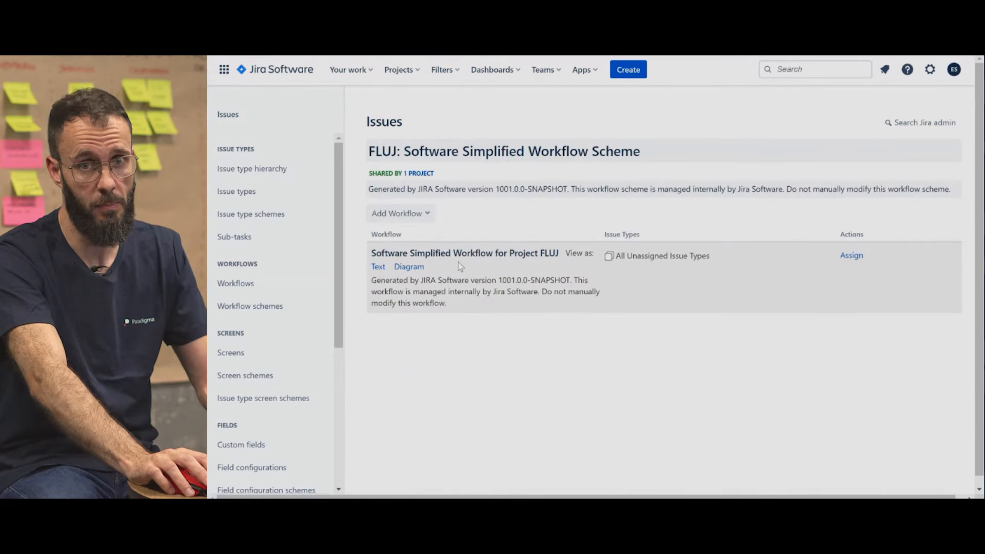
pyautogui.click(408, 267)
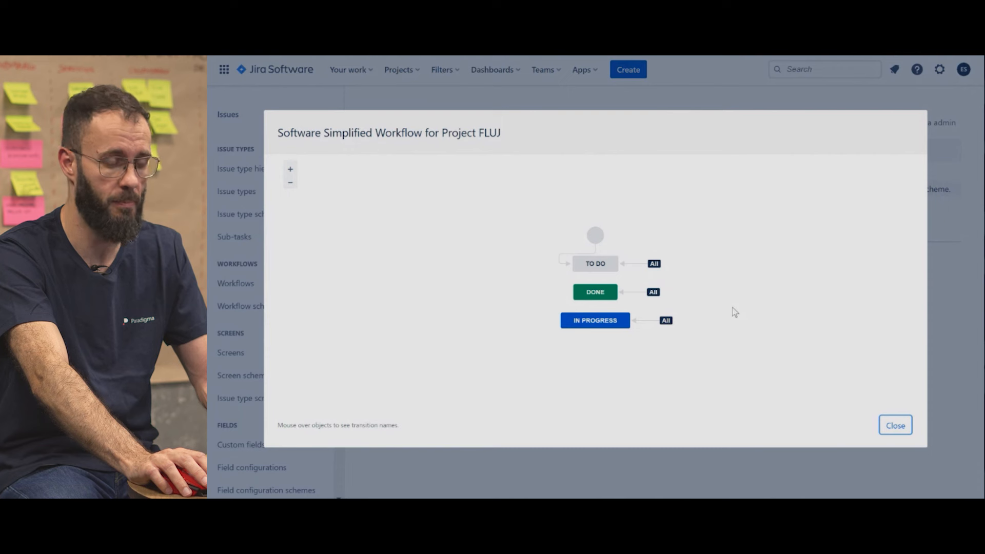
pyautogui.click(895, 425)
# Choose the existing workflow "Mi flujo de trabajo" to add to the scheme and proceed to its issue type assignment.
pyautogui.click(409, 221)
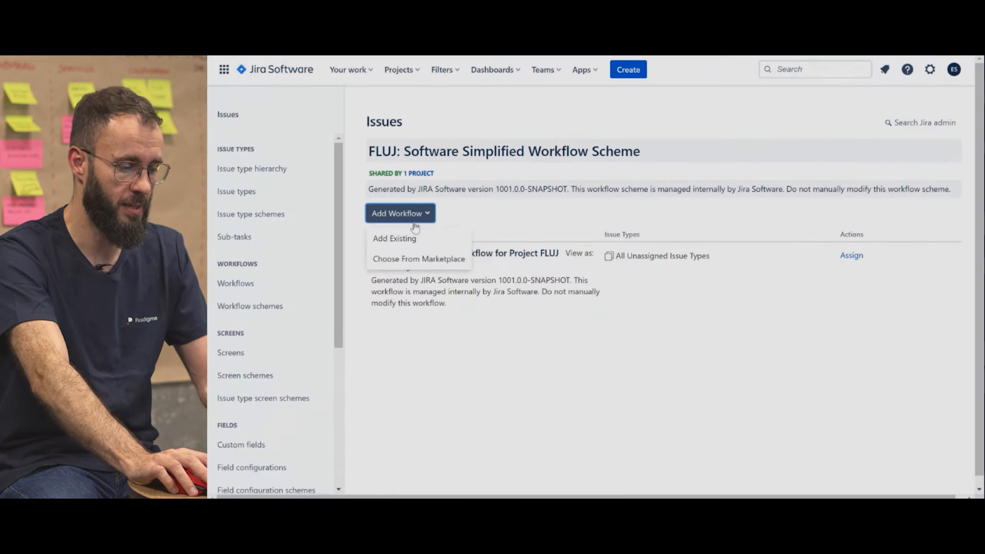
pyautogui.click(410, 239)
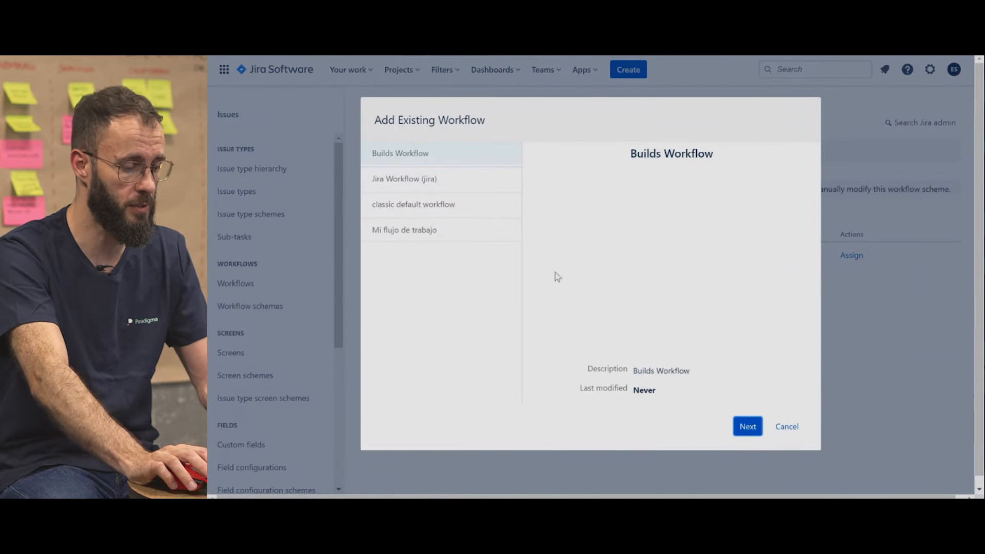
pyautogui.click(454, 146)
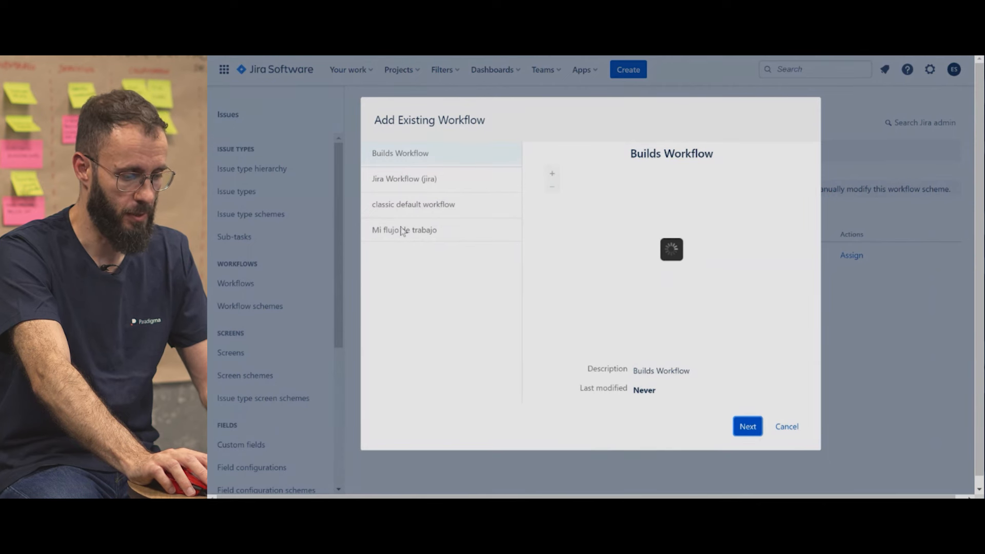
pyautogui.click(415, 233)
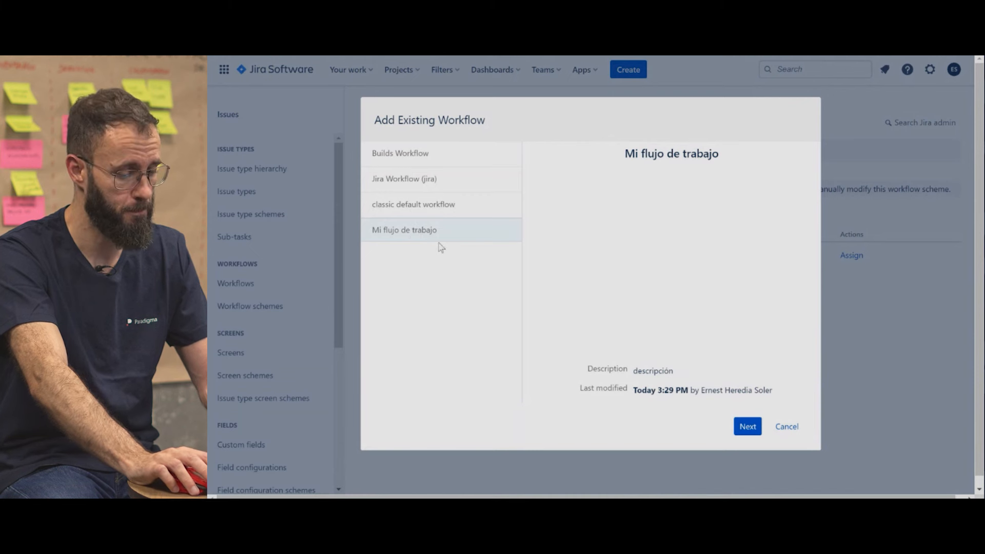
pyautogui.click(748, 427)
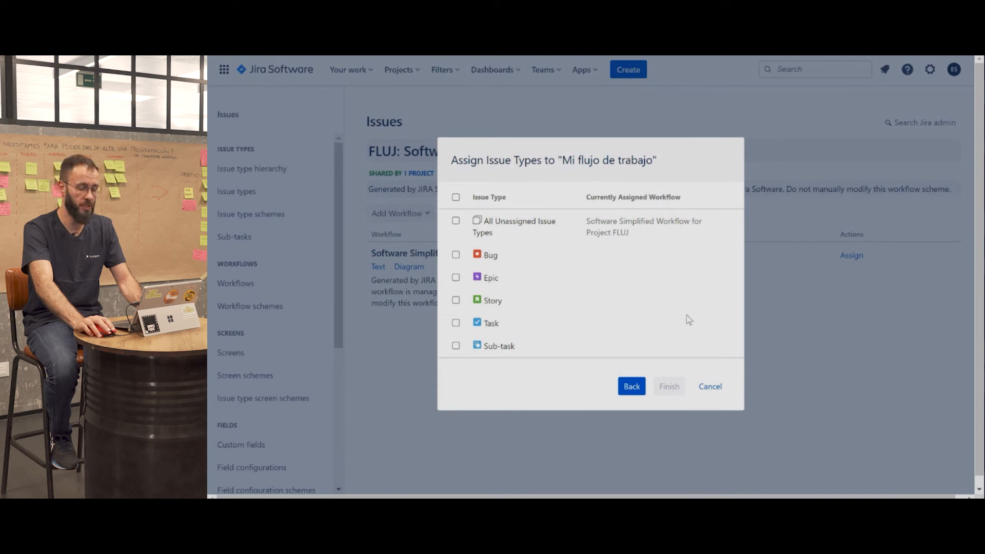
# Assign the Story and Task issue types to "Mi flujo de trabajo" and finish adding it to the scheme.
pyautogui.click(455, 301)
pyautogui.click(455, 323)
pyautogui.click(670, 387)
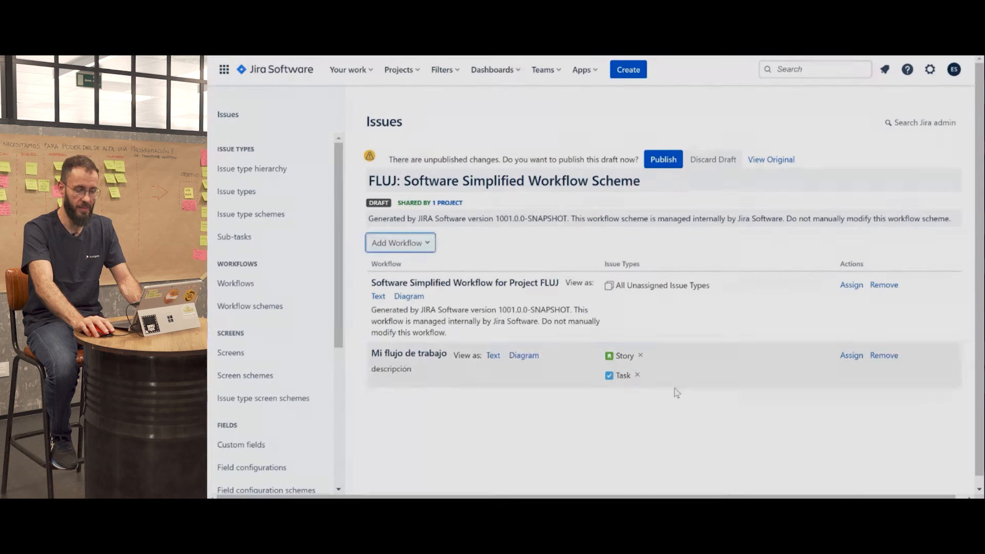